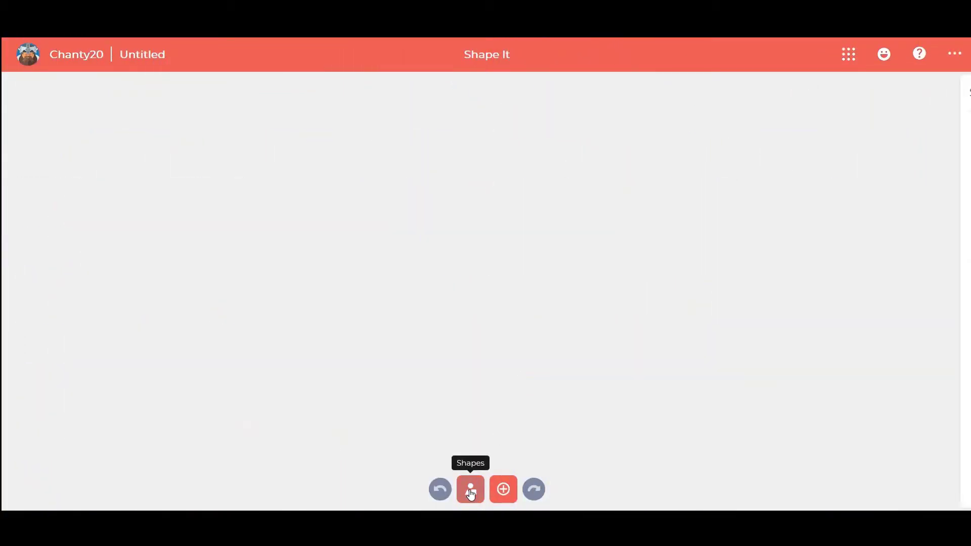
- Add a ball and, from top view, pinch its lower half inward into a tapered egg shape
{"action": "left_click", "coordinate": [470, 491]}
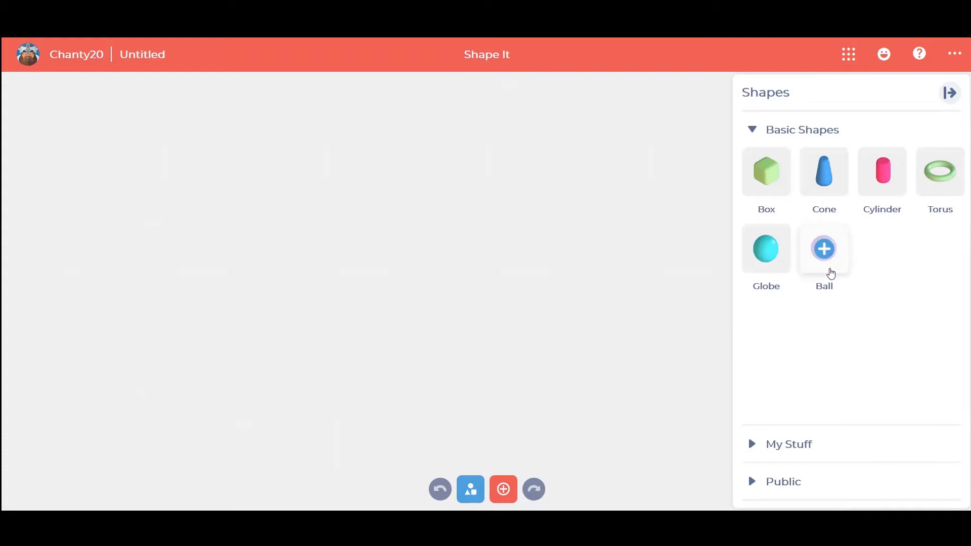
{"action": "left_click", "coordinate": [831, 267]}
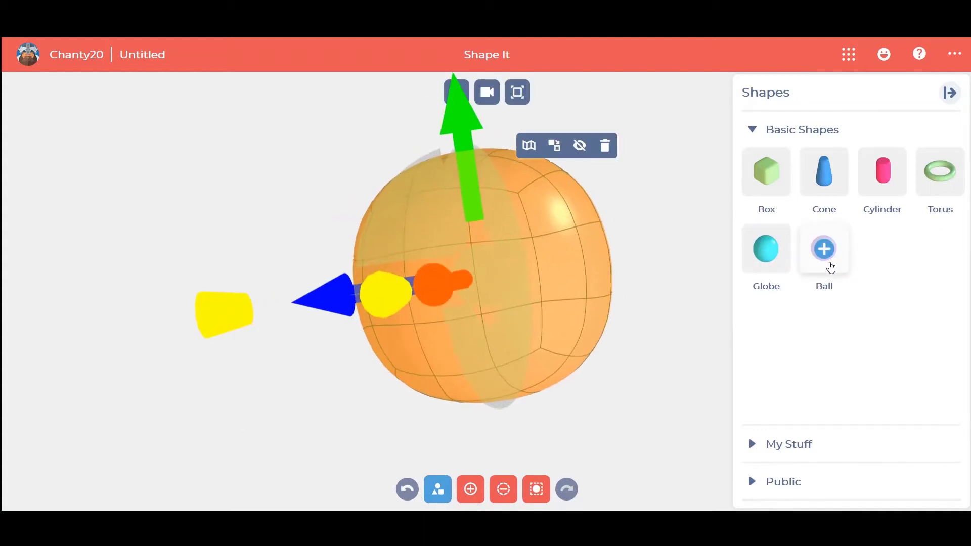
{"action": "left_click", "coordinate": [487, 93]}
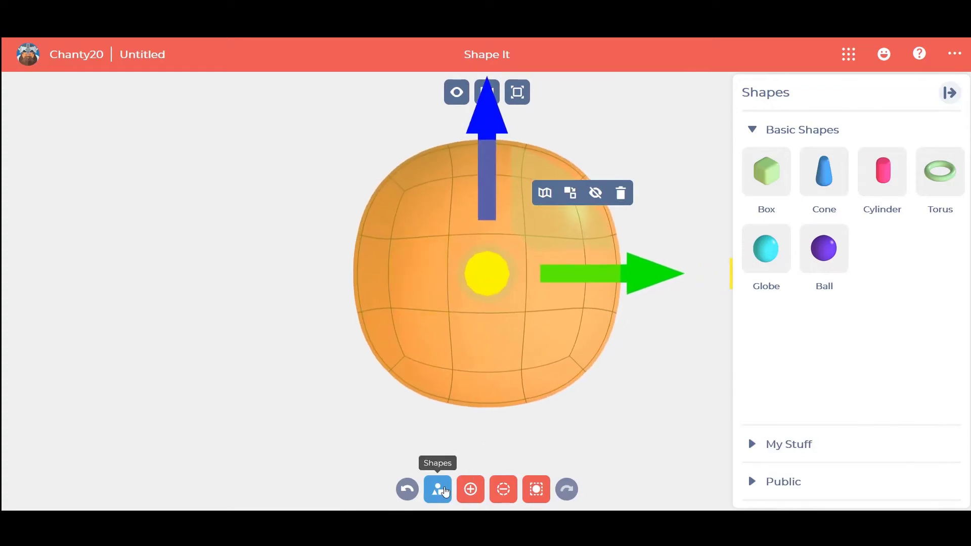
{"action": "left_click", "coordinate": [437, 489]}
{"action": "left_click", "coordinate": [573, 417]}
{"action": "left_click_drag", "start_coordinate": [286, 279], "coordinate": [683, 419]}
{"action": "left_click_drag", "start_coordinate": [624, 350], "coordinate": [557, 348]}
{"action": "left_click", "coordinate": [576, 411]}
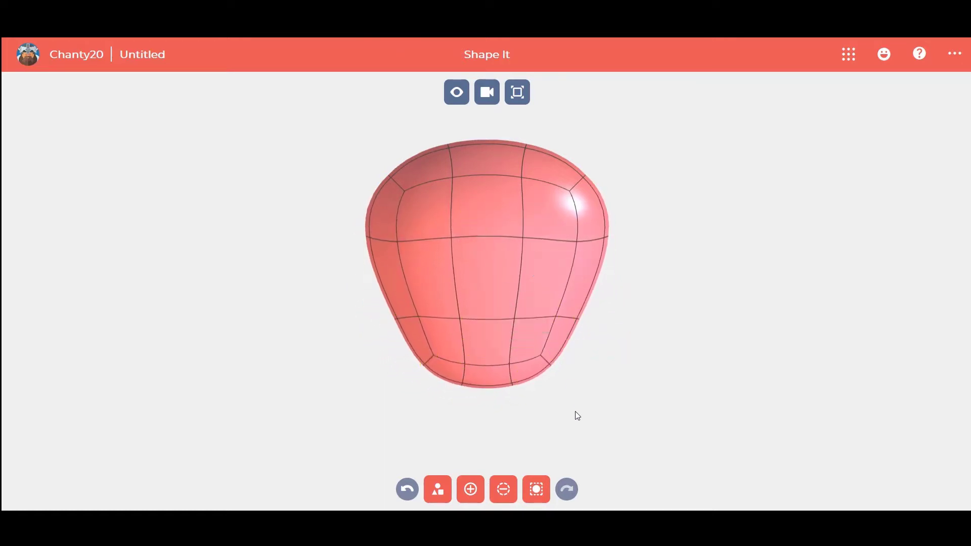
- Add a cone and move it right and down beside the ball
{"action": "left_click", "coordinate": [438, 489]}
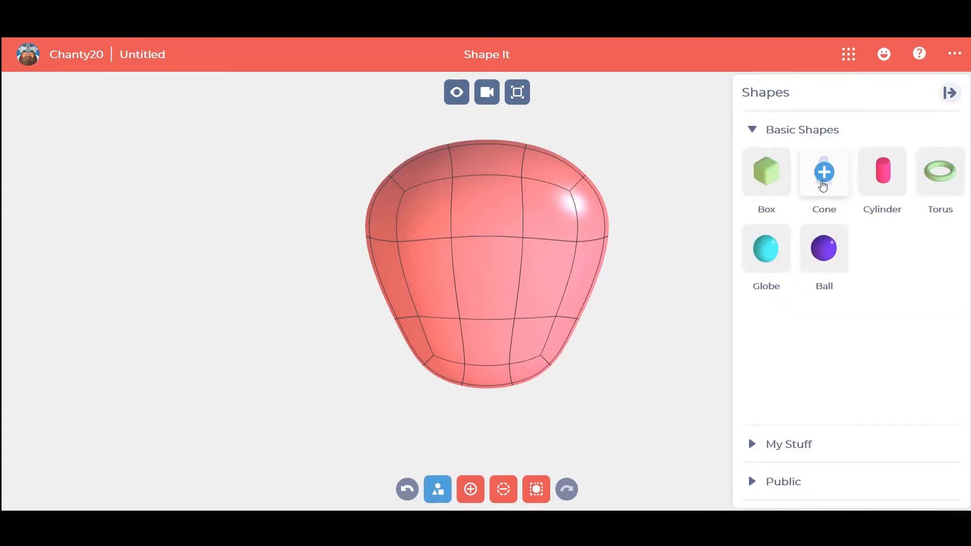
{"action": "left_click", "coordinate": [821, 187]}
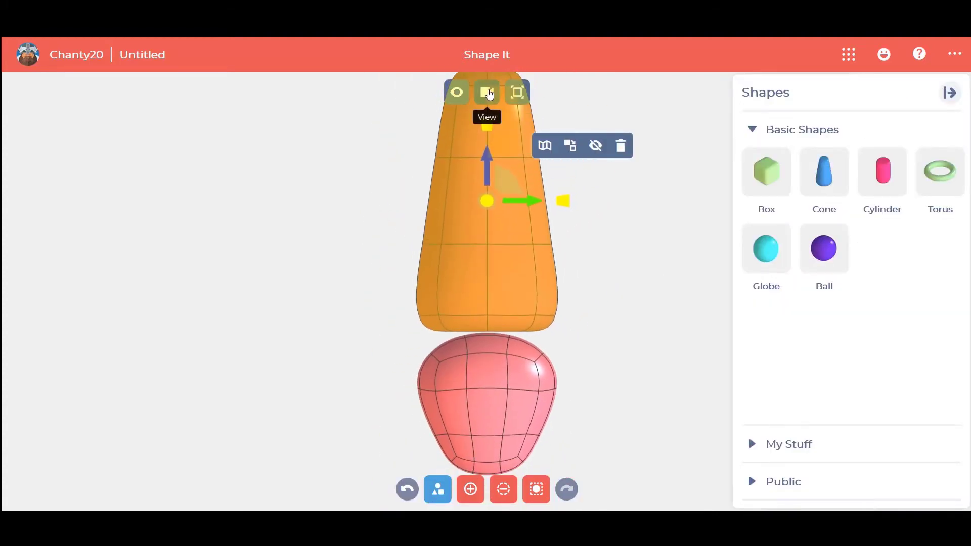
{"action": "left_click", "coordinate": [487, 93]}
{"action": "scroll", "coordinate": [404, 230], "scroll_direction": "up", "scroll_amount": 5}
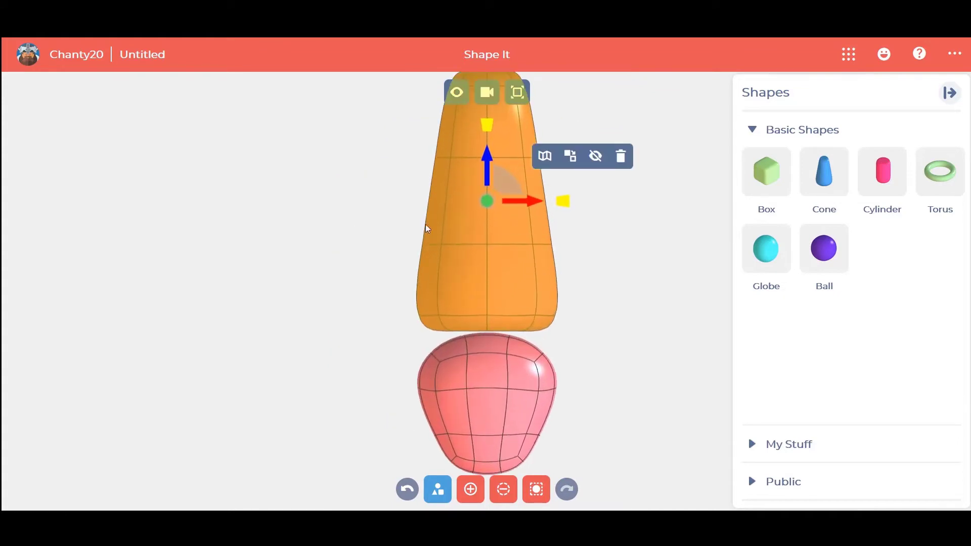
{"action": "left_click_drag", "start_coordinate": [518, 191], "coordinate": [652, 189]}
{"action": "left_click_drag", "start_coordinate": [618, 162], "coordinate": [618, 358]}
- Rotate the cone so it lies on its side
{"action": "left_click", "coordinate": [620, 379]}
{"action": "left_click_drag", "start_coordinate": [699, 343], "coordinate": [585, 325]}
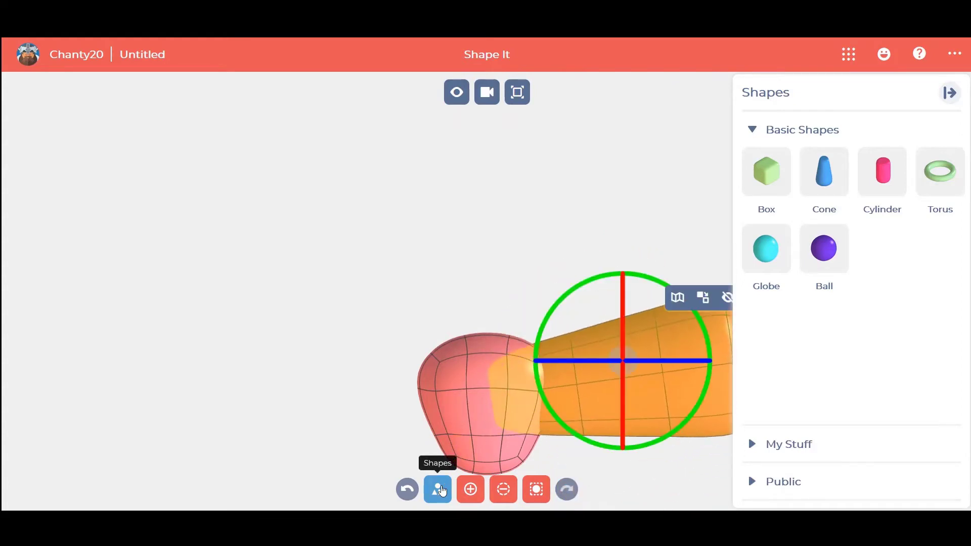
{"action": "left_click", "coordinate": [437, 489]}
{"action": "left_click_drag", "start_coordinate": [705, 328], "coordinate": [708, 344]}
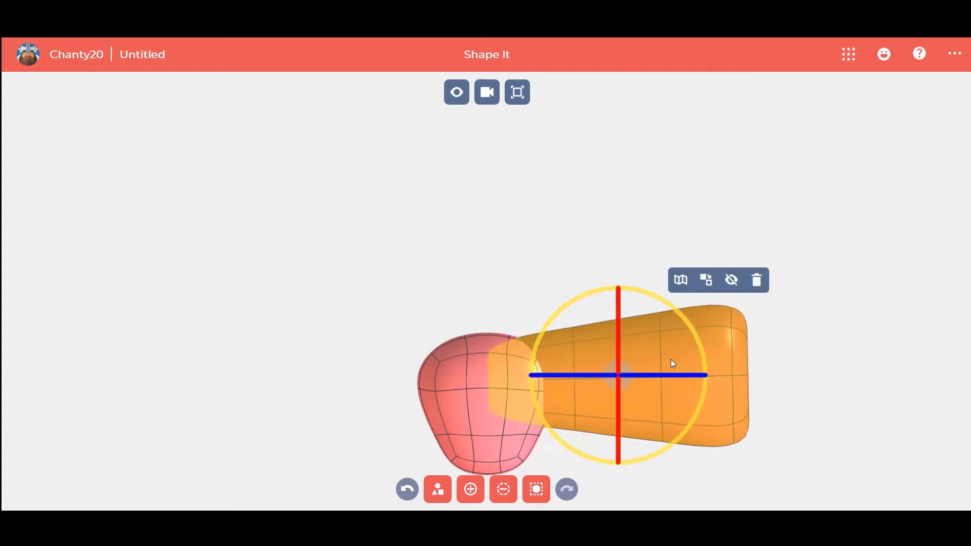
- Shrink the cone and slide it into the lower front of the body as the mouth
{"action": "left_click", "coordinate": [627, 369]}
{"action": "left_click_drag", "start_coordinate": [756, 376], "coordinate": [604, 375]}
{"action": "left_click_drag", "start_coordinate": [621, 341], "coordinate": [618, 368]}
{"action": "left_click_drag", "start_coordinate": [610, 401], "coordinate": [610, 402]}
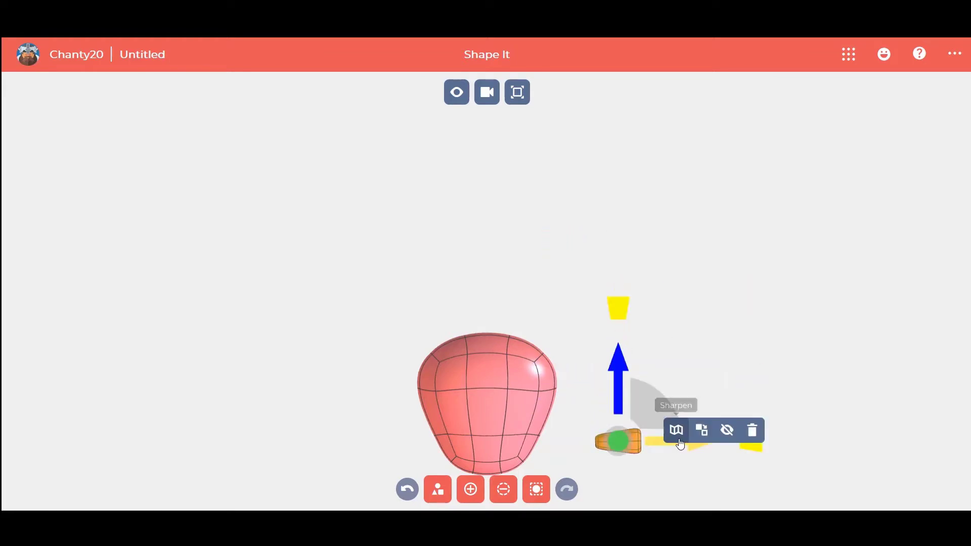
{"action": "left_click_drag", "start_coordinate": [661, 446], "coordinate": [578, 450]}
{"action": "left_click", "coordinate": [592, 463]}
{"action": "left_click", "coordinate": [484, 96]}
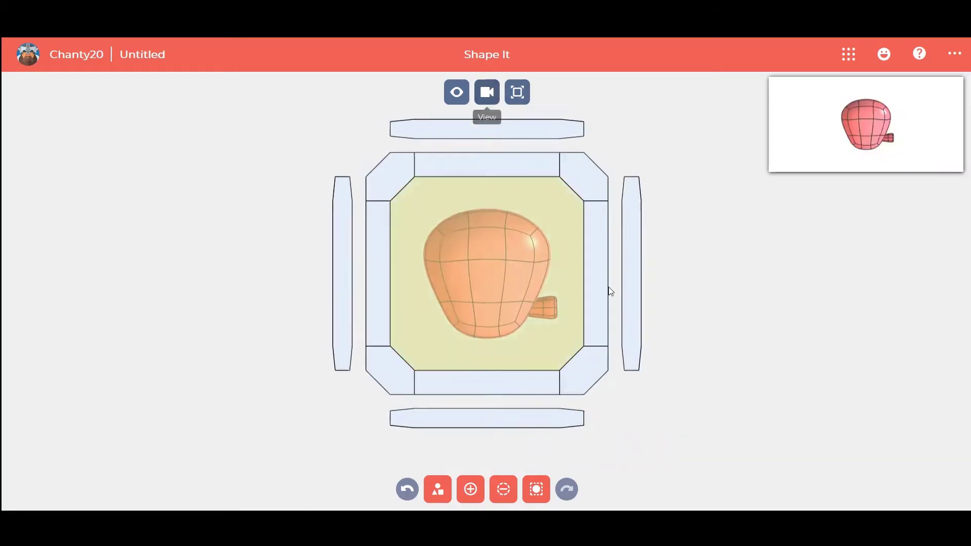
{"action": "left_click", "coordinate": [625, 277]}
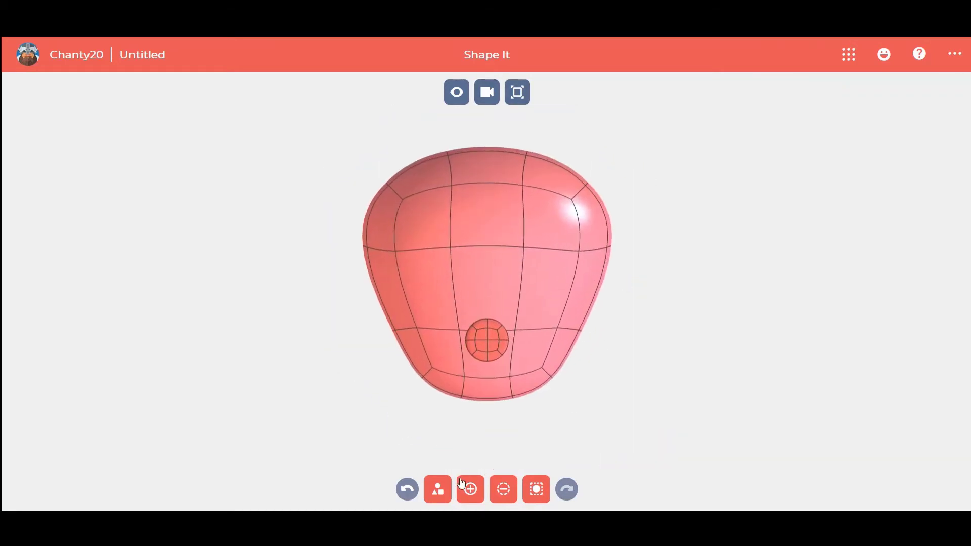
- Add a torus, stand it on its edge, and slide it to the right
{"action": "left_click", "coordinate": [442, 492]}
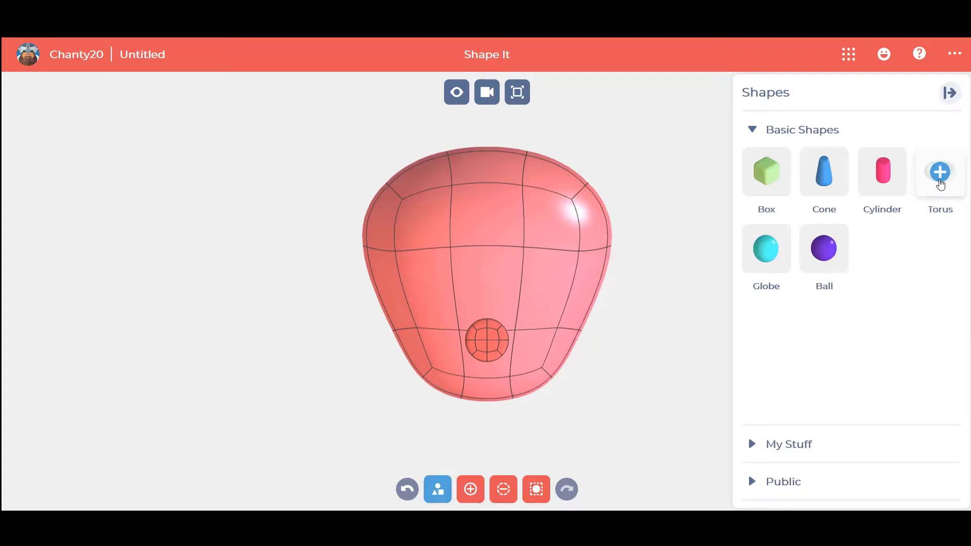
{"action": "left_click", "coordinate": [939, 181]}
{"action": "left_click", "coordinate": [487, 92]}
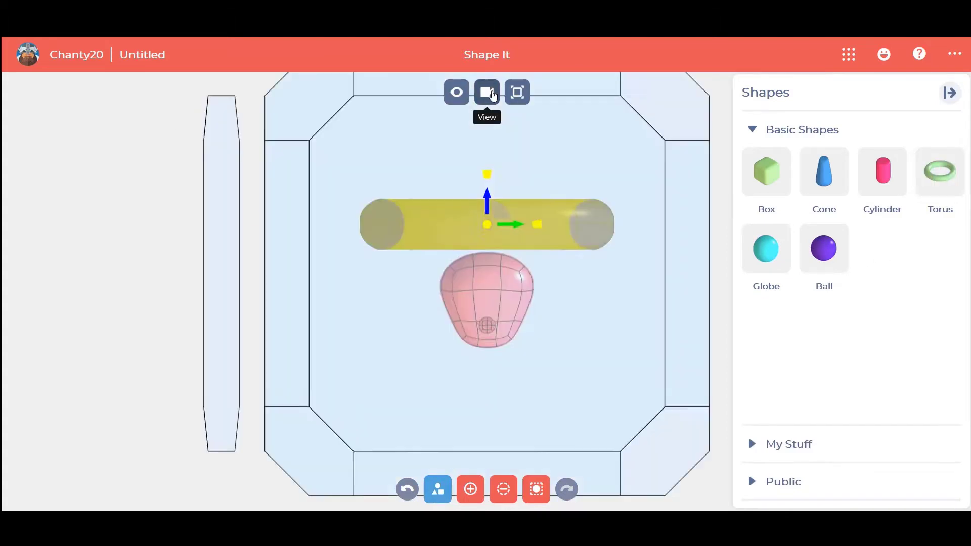
{"action": "left_click", "coordinate": [350, 252]}
{"action": "left_click", "coordinate": [446, 490]}
{"action": "left_click", "coordinate": [499, 222]}
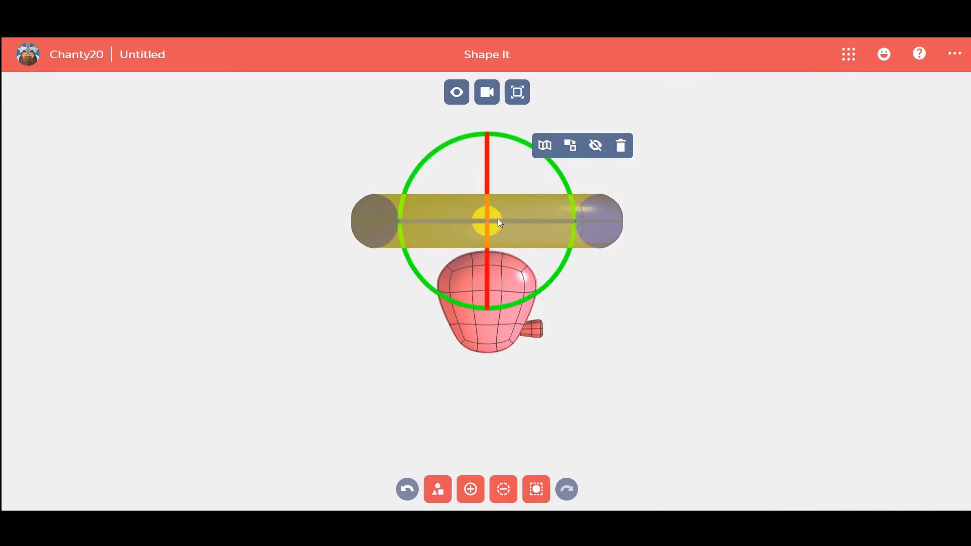
{"action": "left_click_drag", "start_coordinate": [563, 173], "coordinate": [516, 270]}
{"action": "left_click", "coordinate": [495, 237]}
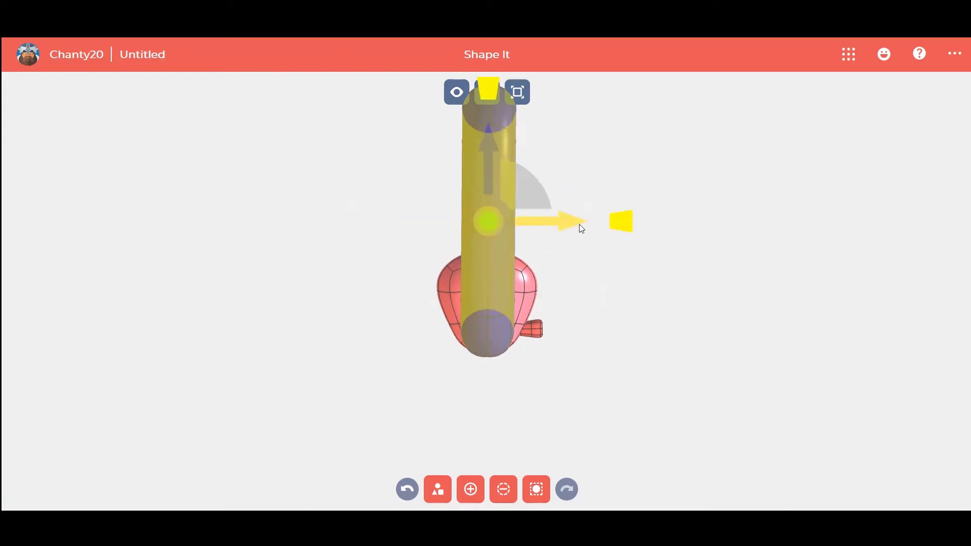
{"action": "left_click_drag", "start_coordinate": [595, 226], "coordinate": [718, 222]}
- Carve away the top of the ring with Remove Material, leaving a U shape
{"action": "left_click", "coordinate": [486, 92]}
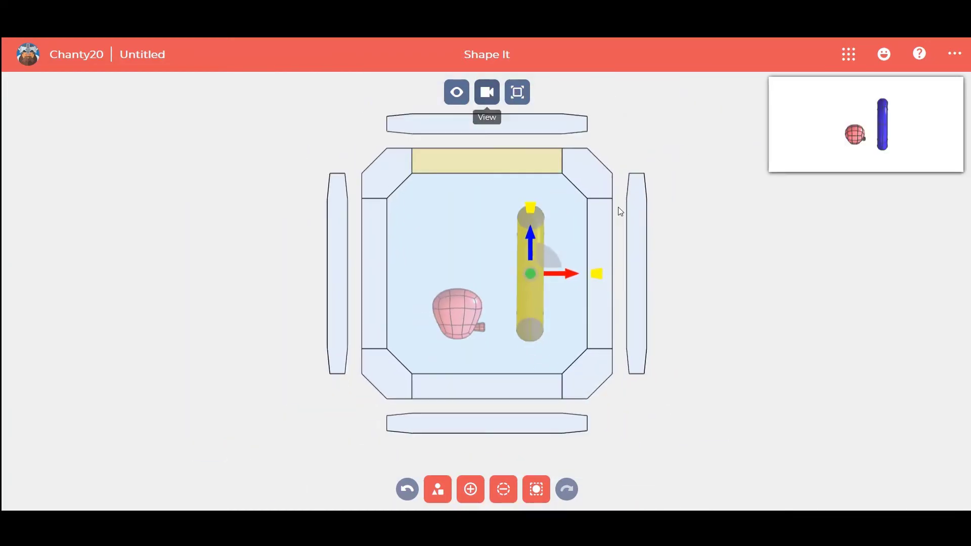
{"action": "left_click", "coordinate": [628, 238]}
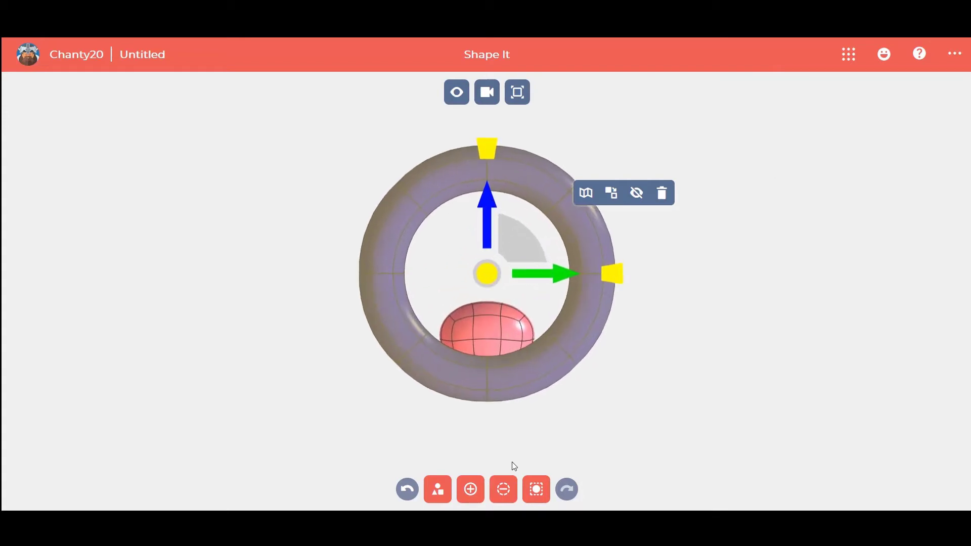
{"action": "left_click", "coordinate": [503, 489]}
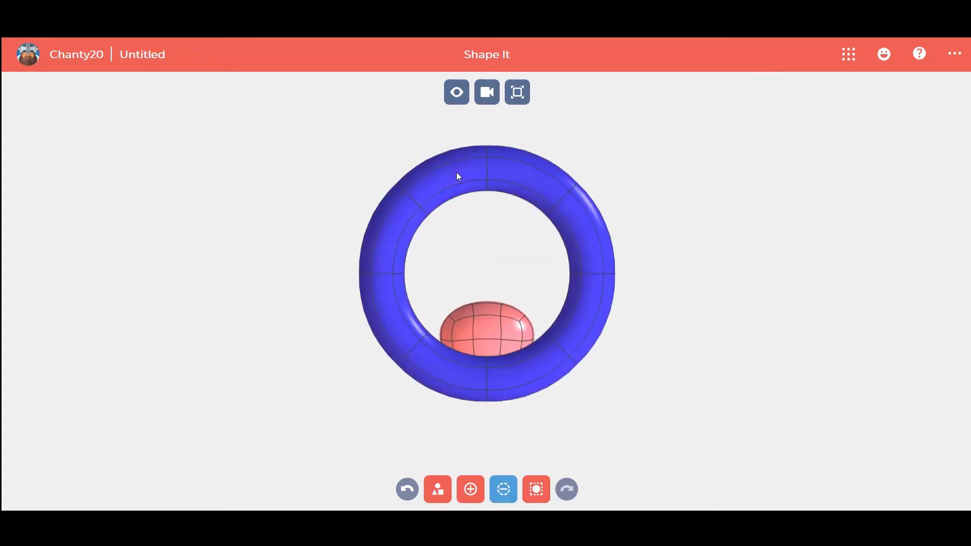
{"action": "mouse_move", "coordinate": [451, 160]}
{"action": "left_mouse_down"}
{"action": "mouse_move", "coordinate": [452, 173]}
{"action": "mouse_move", "coordinate": [451, 165]}
{"action": "mouse_move", "coordinate": [523, 170]}
{"action": "left_mouse_up"}
{"action": "mouse_move", "coordinate": [577, 212]}
{"action": "left_mouse_down"}
{"action": "mouse_move", "coordinate": [583, 219]}
{"action": "mouse_move", "coordinate": [571, 226]}
{"action": "mouse_move", "coordinate": [589, 221]}
{"action": "left_mouse_up"}
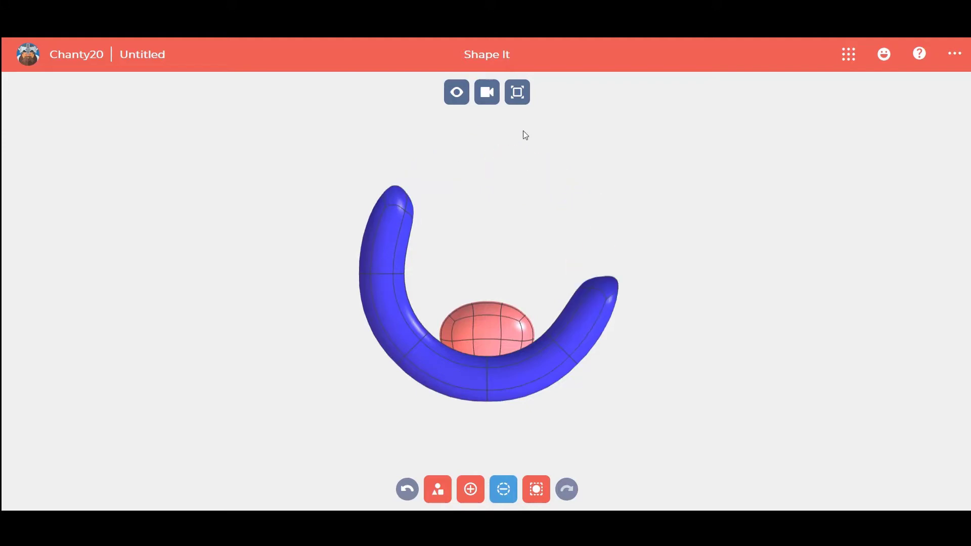
- Select the U-shaped piece and rotate it upright
{"action": "left_click", "coordinate": [539, 495]}
{"action": "left_click", "coordinate": [571, 342]}
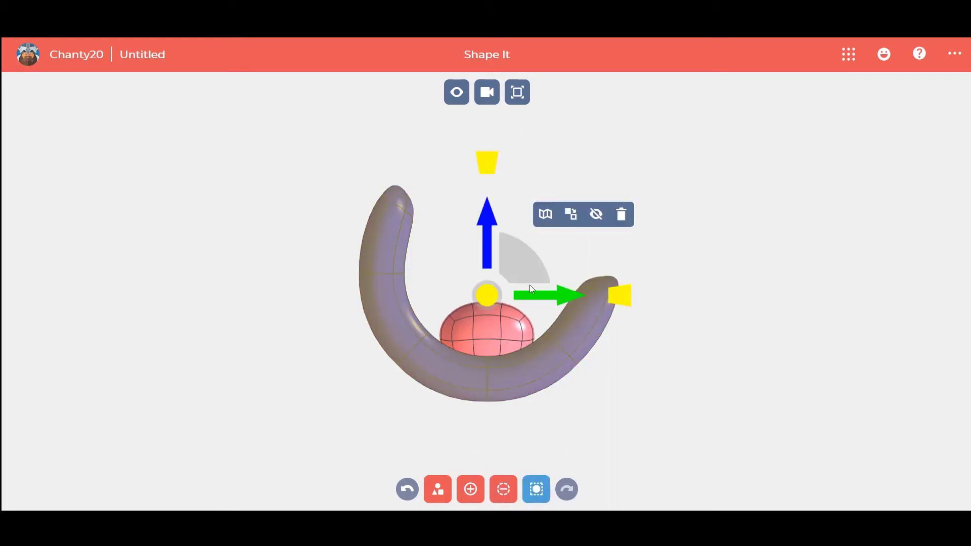
{"action": "left_click", "coordinate": [500, 290]}
{"action": "left_click_drag", "start_coordinate": [555, 262], "coordinate": [535, 239]}
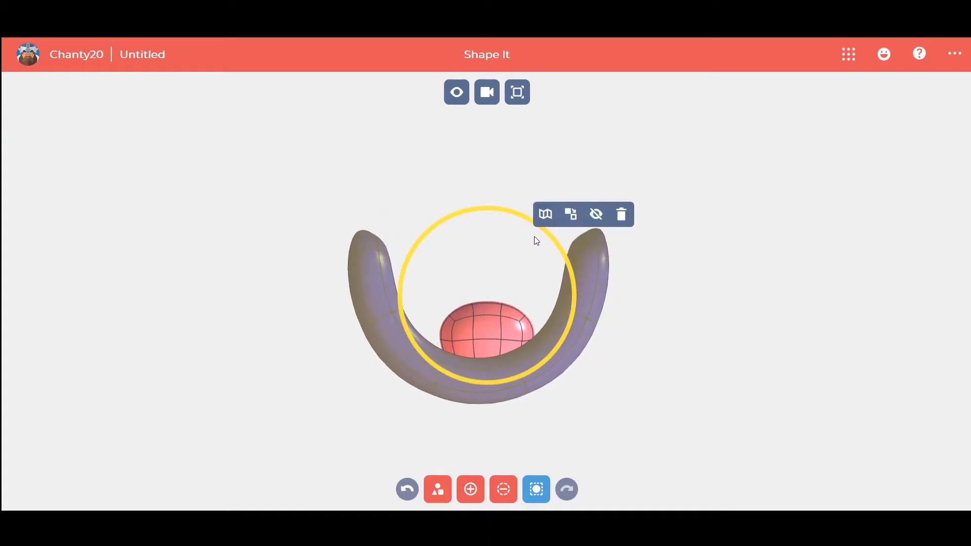
- Shrink the U-shaped piece and move it down onto the face
{"action": "left_click", "coordinate": [484, 304]}
{"action": "left_click_drag", "start_coordinate": [611, 314], "coordinate": [460, 346]}
{"action": "left_click_drag", "start_coordinate": [478, 273], "coordinate": [478, 302]}
{"action": "left_click_drag", "start_coordinate": [540, 348], "coordinate": [535, 343]}
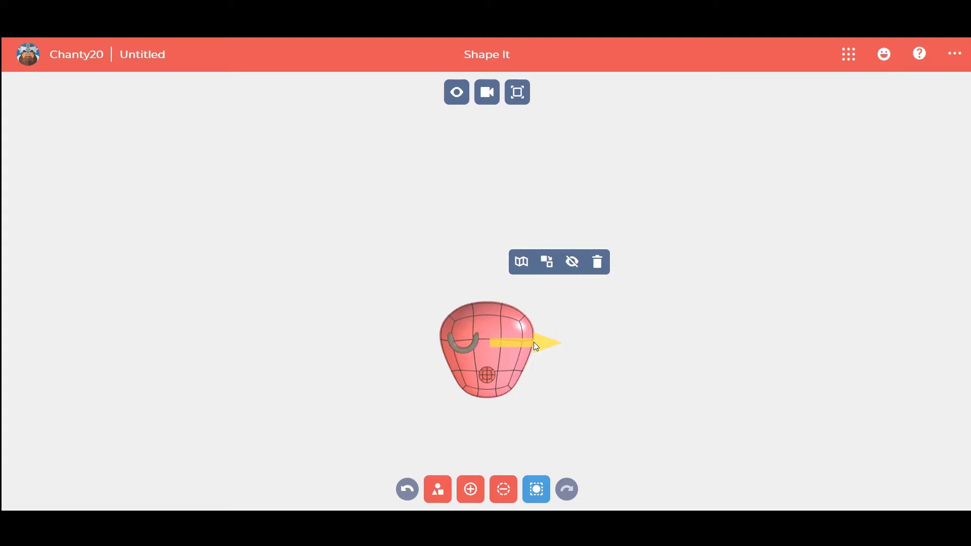
{"action": "left_click", "coordinate": [535, 345]}
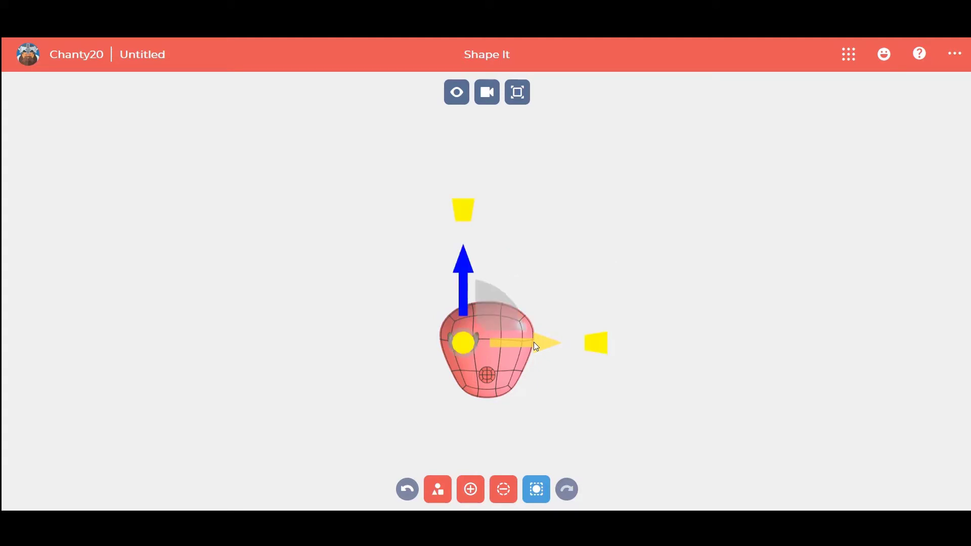
{"action": "left_click_drag", "start_coordinate": [534, 344], "coordinate": [582, 346]}
- From the left side view, slide the blue eye against the head and rotate it into place
{"action": "left_click", "coordinate": [487, 92]}
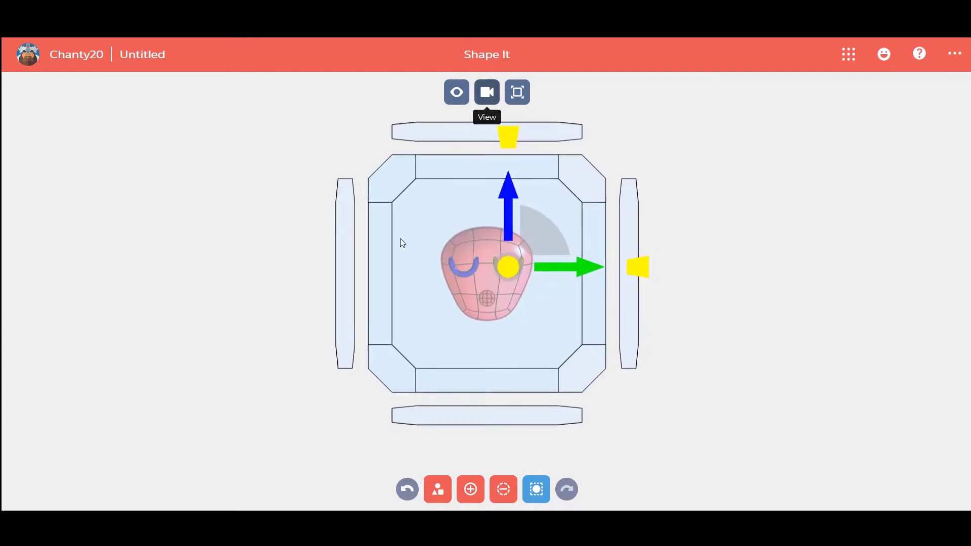
{"action": "left_click", "coordinate": [342, 286]}
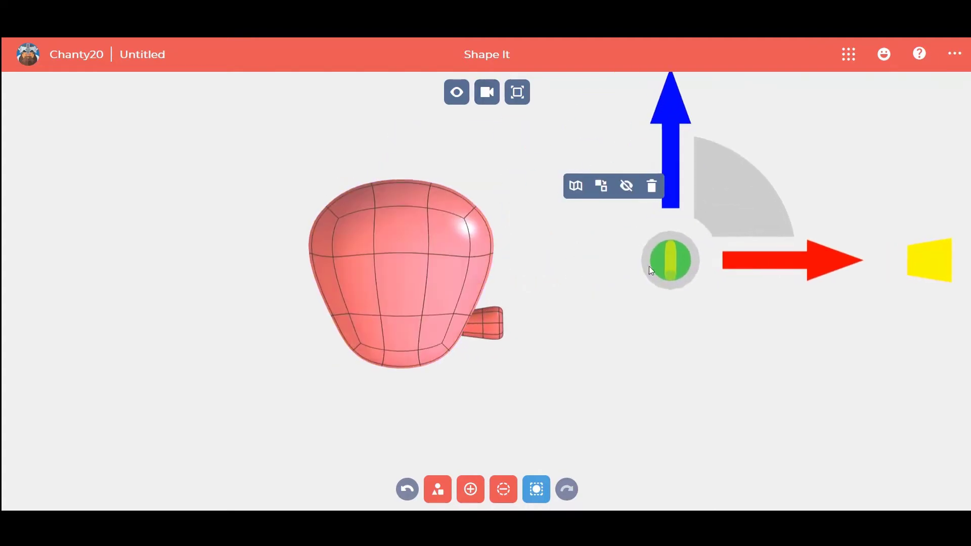
{"action": "left_click_drag", "start_coordinate": [745, 262], "coordinate": [567, 275]}
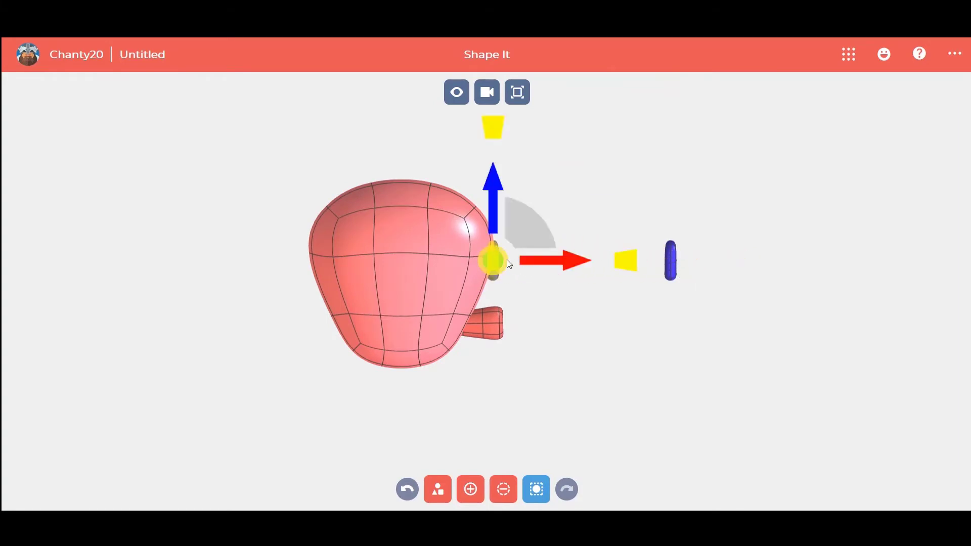
{"action": "left_click", "coordinate": [507, 259]}
{"action": "left_click_drag", "start_coordinate": [575, 234], "coordinate": [576, 238]}
{"action": "left_click", "coordinate": [670, 263]}
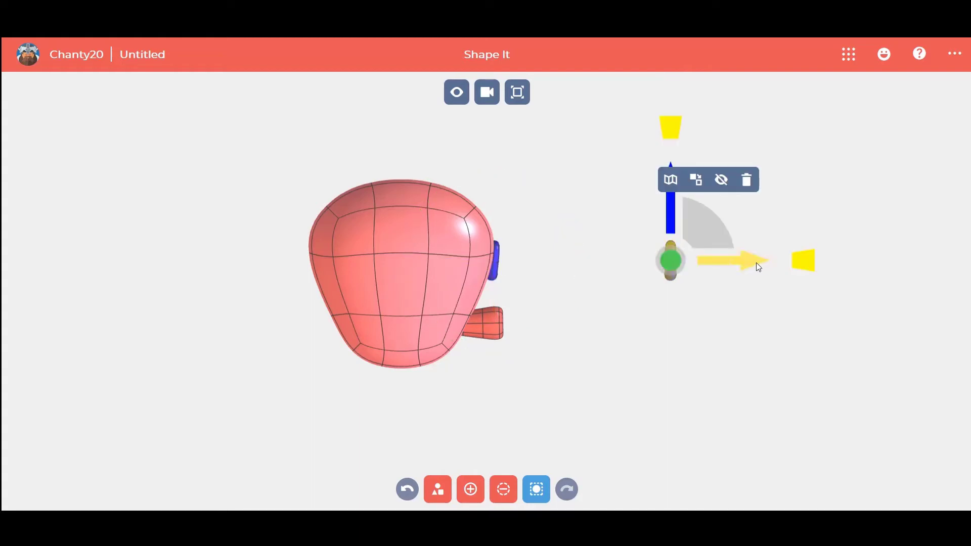
{"action": "left_click_drag", "start_coordinate": [756, 263], "coordinate": [576, 279]}
{"action": "left_click", "coordinate": [502, 260]}
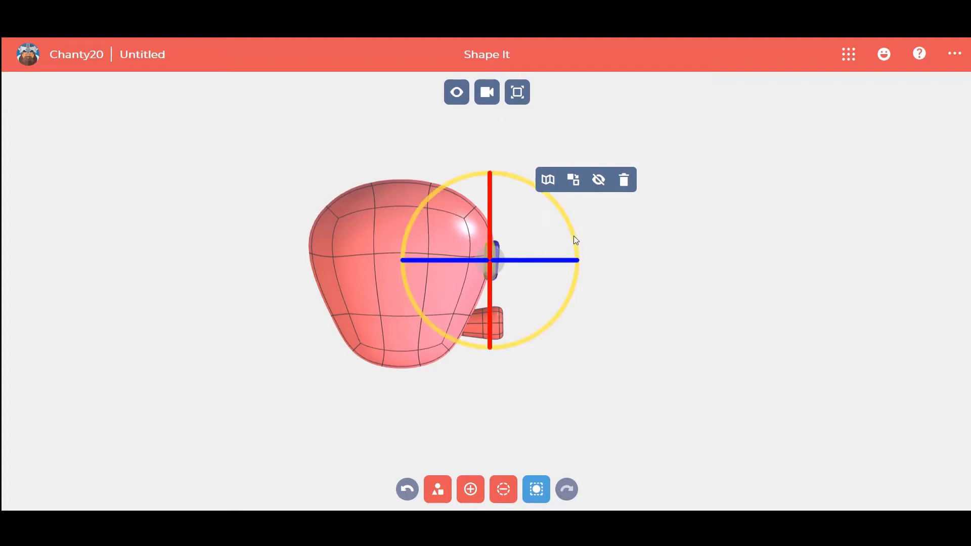
{"action": "left_click_drag", "start_coordinate": [573, 240], "coordinate": [574, 249]}
{"action": "left_click", "coordinate": [536, 208]}
- Check the closed eyes from the front and side camera views
{"action": "left_click", "coordinate": [488, 99]}
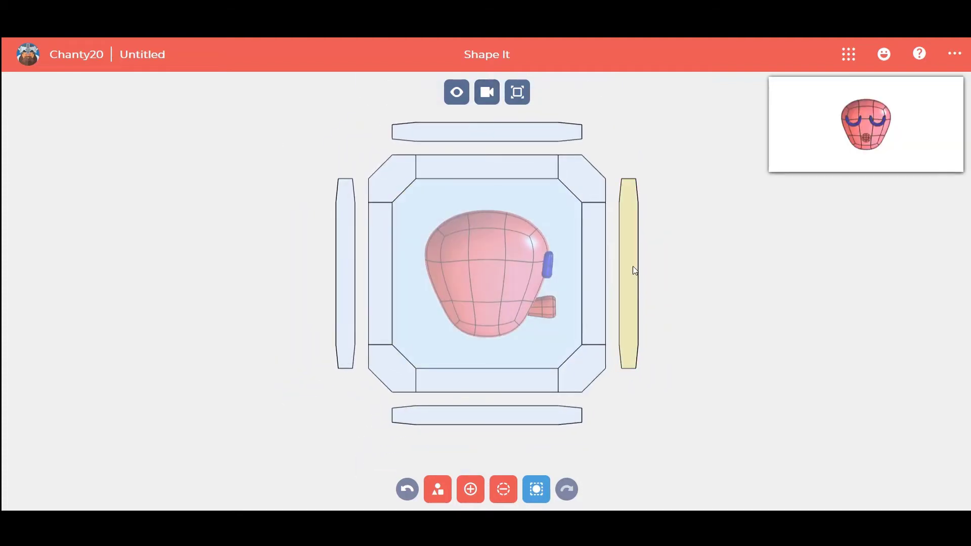
{"action": "left_click", "coordinate": [635, 270]}
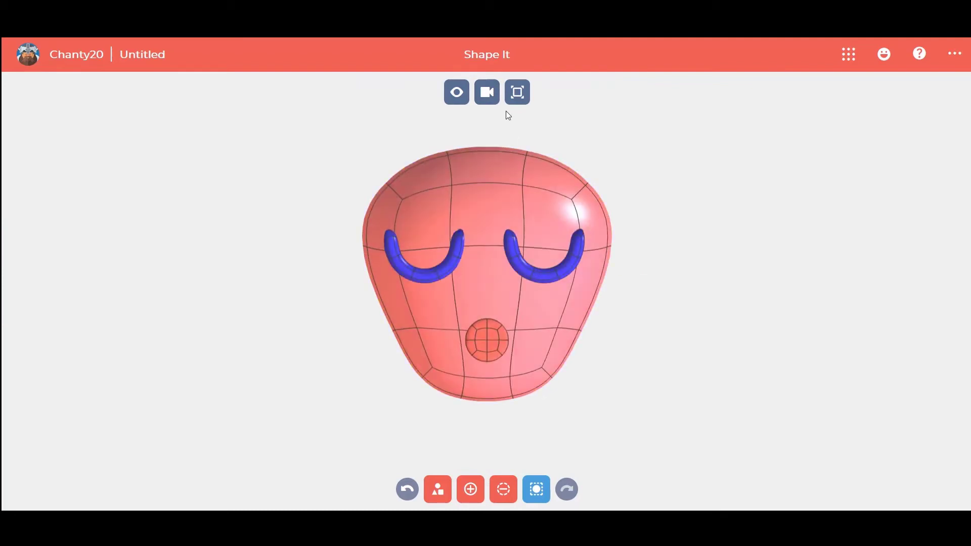
{"action": "left_click", "coordinate": [491, 97]}
{"action": "left_click", "coordinate": [628, 291]}
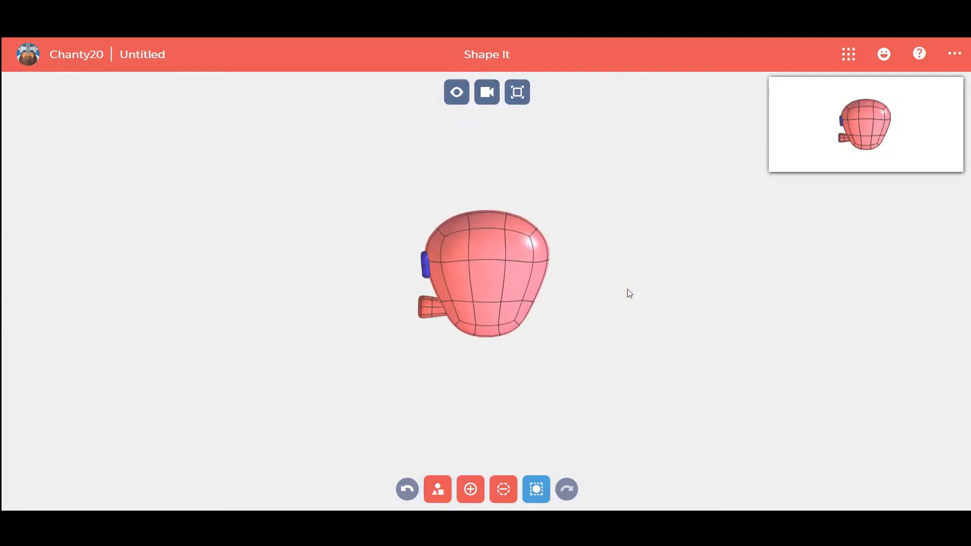
{"action": "left_click", "coordinate": [487, 92]}
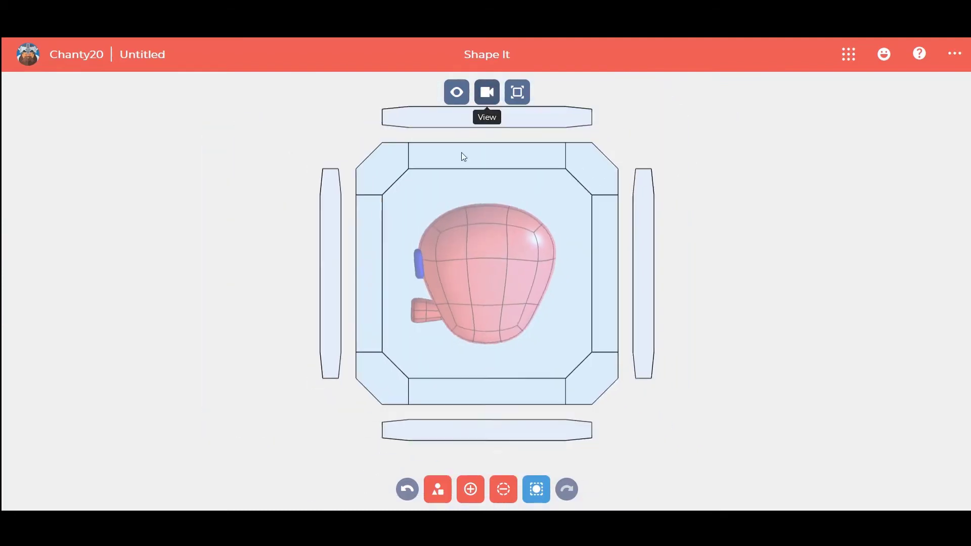
{"action": "left_click", "coordinate": [348, 258]}
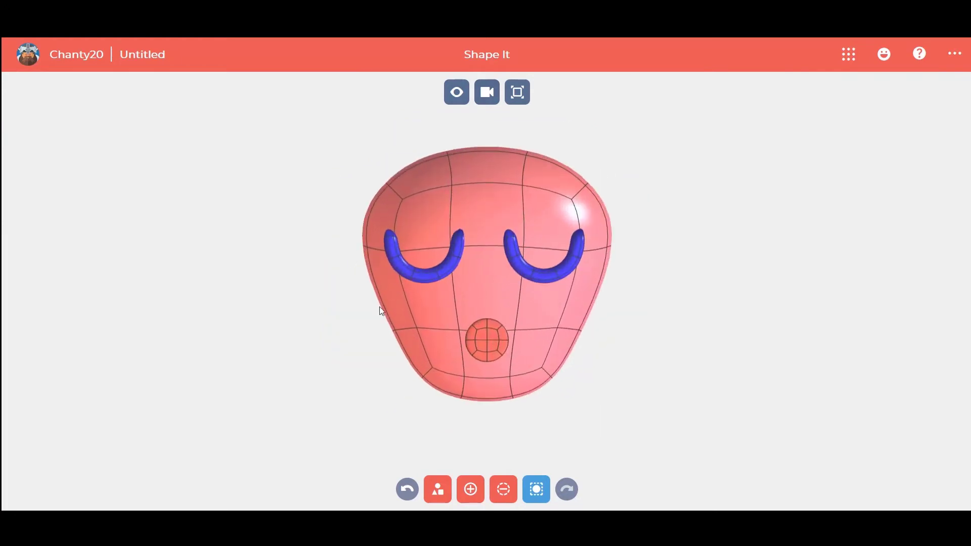
- Add a new torus and rotate it upright
{"action": "left_click", "coordinate": [437, 488]}
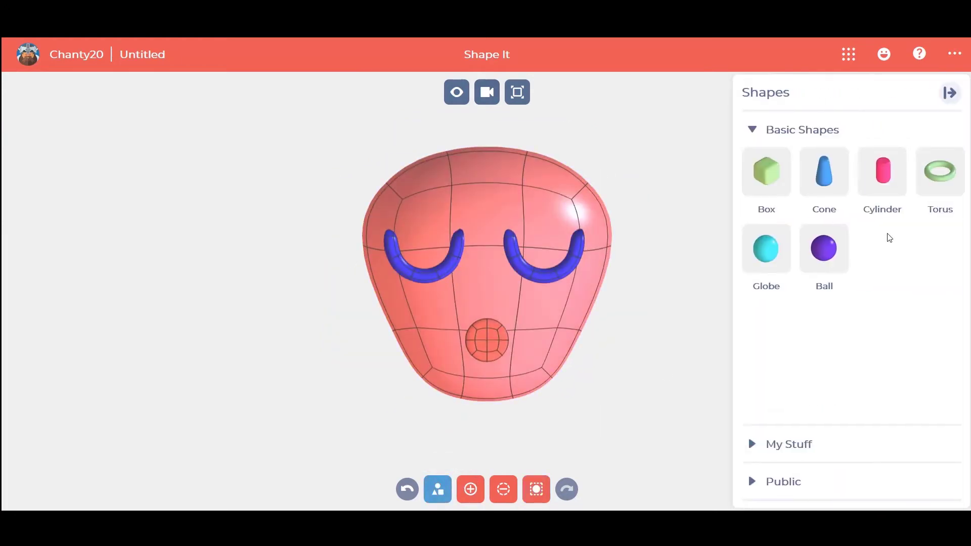
{"action": "left_click", "coordinate": [929, 190]}
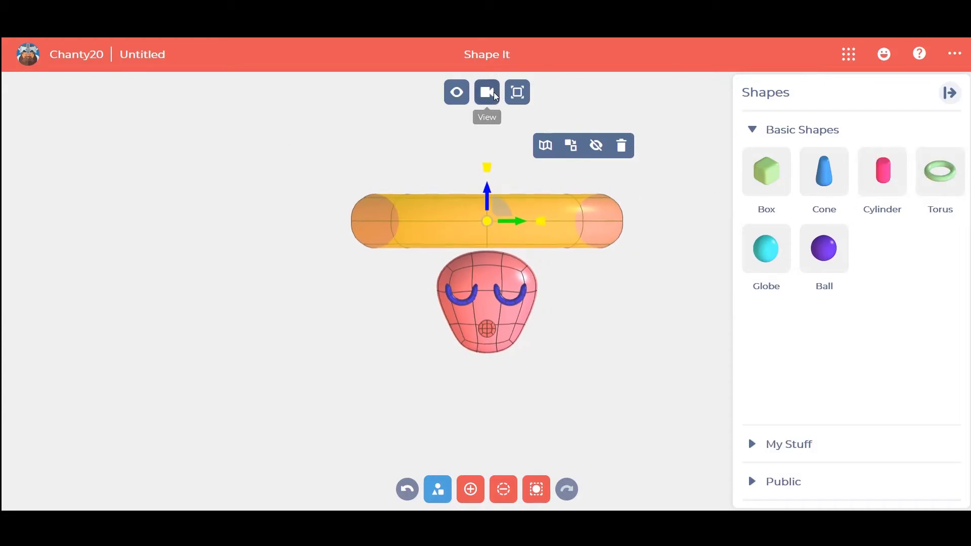
{"action": "left_click", "coordinate": [493, 95]}
{"action": "left_click", "coordinate": [350, 248]}
{"action": "left_click", "coordinate": [437, 489]}
{"action": "left_click", "coordinate": [493, 211]}
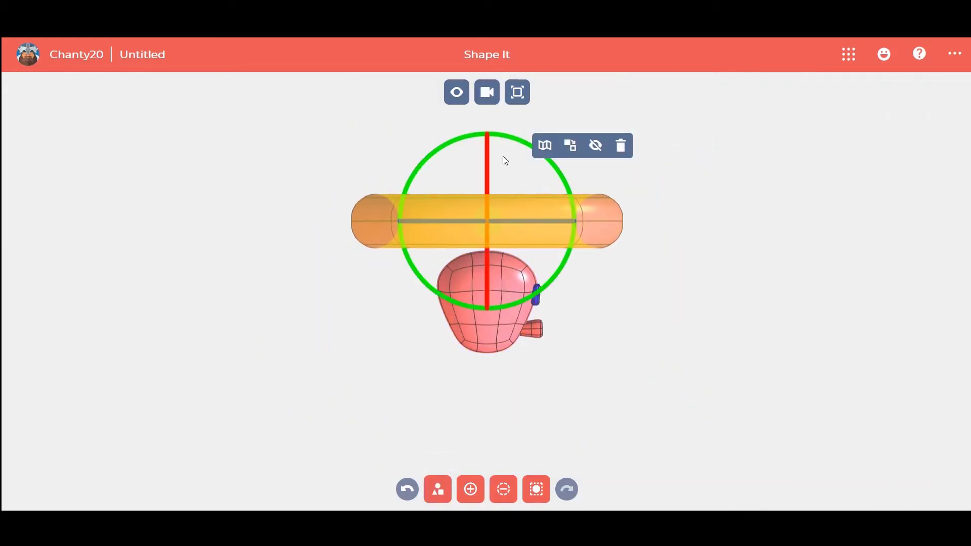
{"action": "left_click_drag", "start_coordinate": [503, 136], "coordinate": [531, 232]}
{"action": "left_click", "coordinate": [493, 217]}
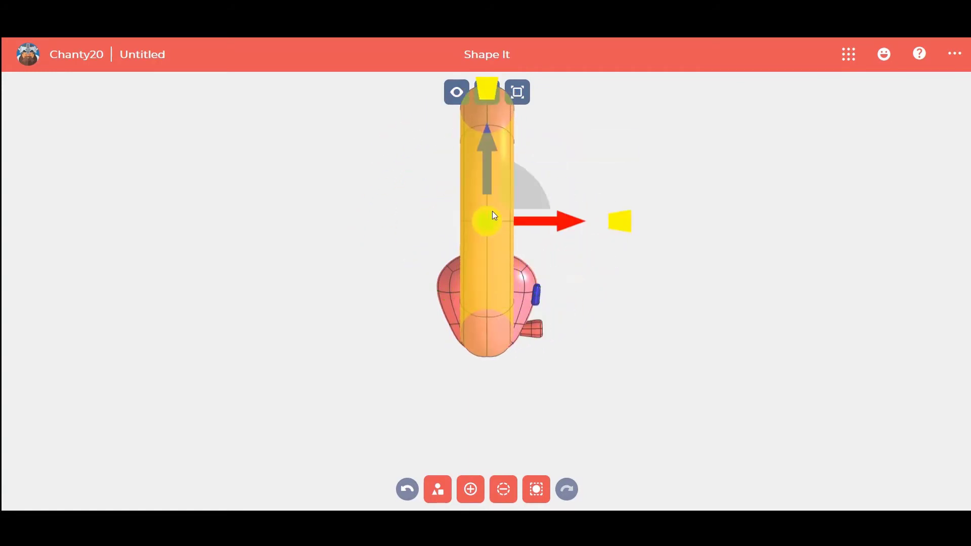
- Shrink the torus and position it around the mouth at mouth height
{"action": "left_click_drag", "start_coordinate": [622, 222], "coordinate": [481, 244]}
{"action": "left_click_drag", "start_coordinate": [535, 219], "coordinate": [608, 225]}
{"action": "left_click_drag", "start_coordinate": [559, 174], "coordinate": [541, 280]}
{"action": "left_click_drag", "start_coordinate": [625, 324], "coordinate": [654, 333]}
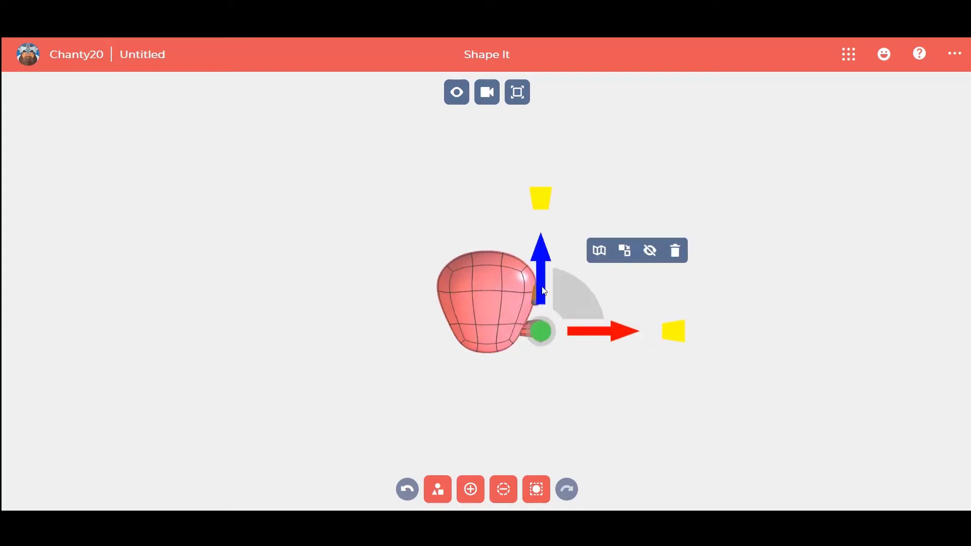
{"action": "left_click_drag", "start_coordinate": [541, 286], "coordinate": [542, 284]}
{"action": "left_click", "coordinate": [493, 104]}
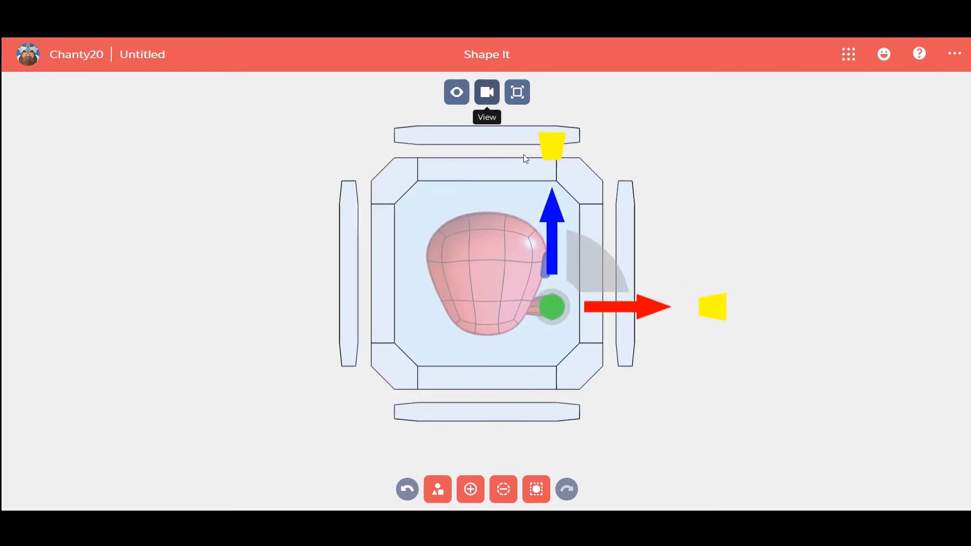
{"action": "left_click", "coordinate": [635, 233]}
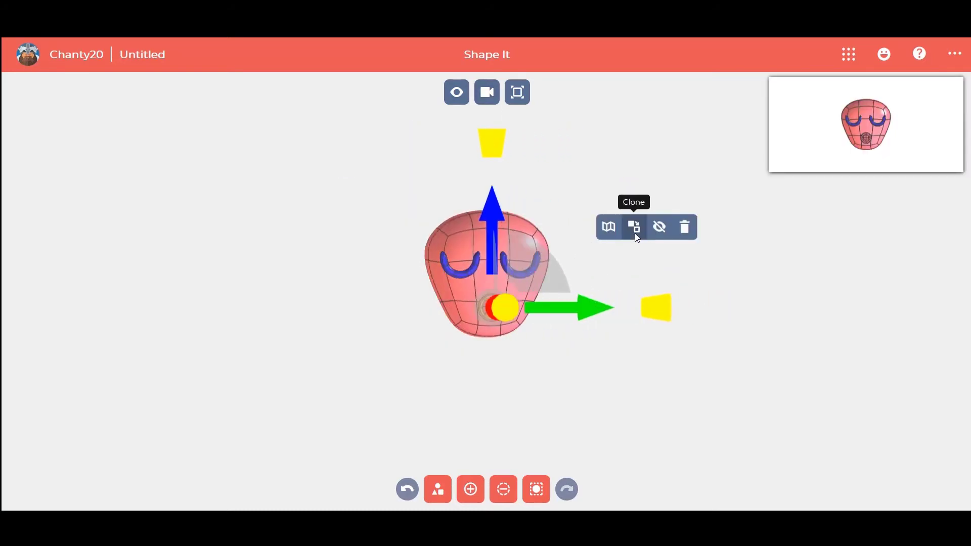
{"action": "left_click", "coordinate": [722, 273]}
- Push the mouth piece outward from the face so it looks puckered
{"action": "left_click_drag", "start_coordinate": [706, 342], "coordinate": [792, 338]}
{"action": "left_click", "coordinate": [628, 343]}
{"action": "left_click_drag", "start_coordinate": [622, 286], "coordinate": [655, 286]}
{"action": "left_click", "coordinate": [777, 346]}
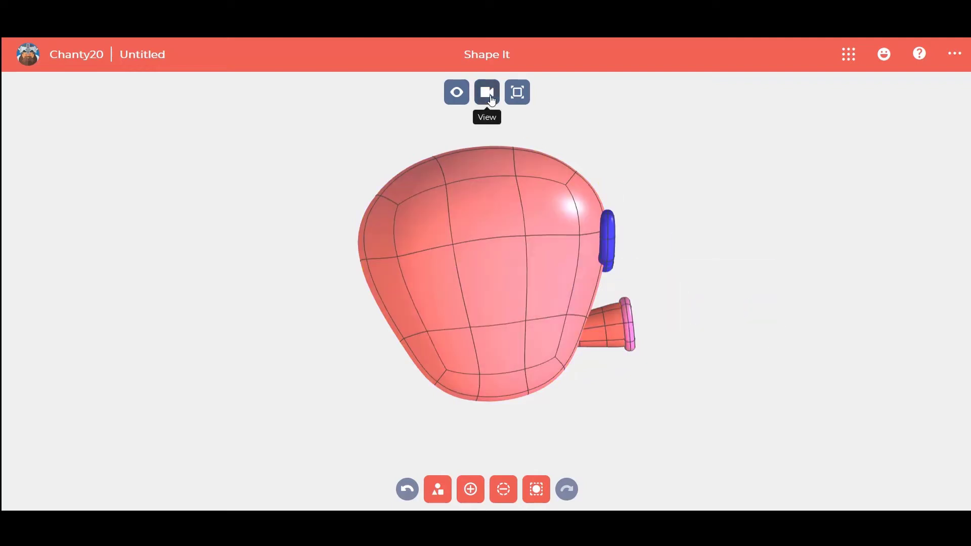
{"action": "left_click", "coordinate": [491, 100]}
{"action": "left_click", "coordinate": [591, 217]}
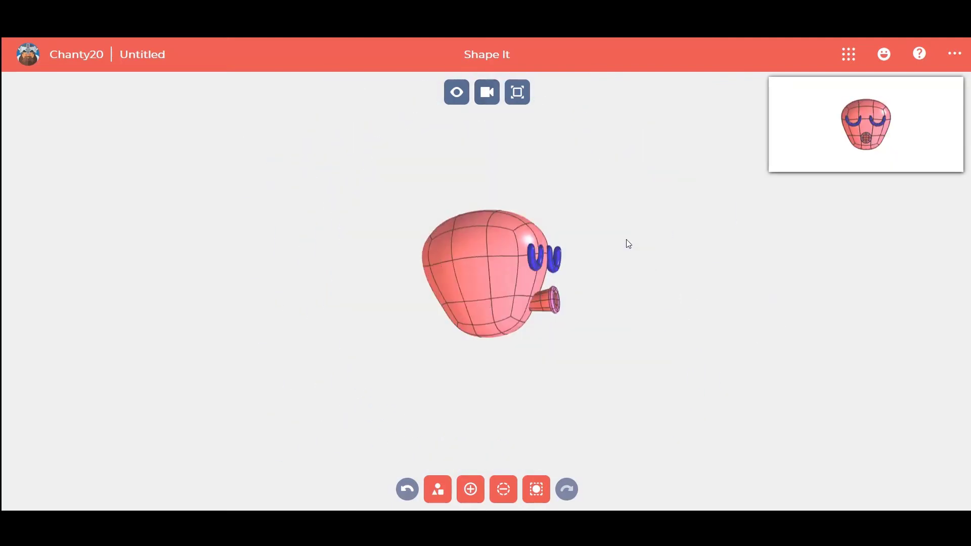
- Add a cone and move it down beside the head
{"action": "left_click", "coordinate": [443, 492]}
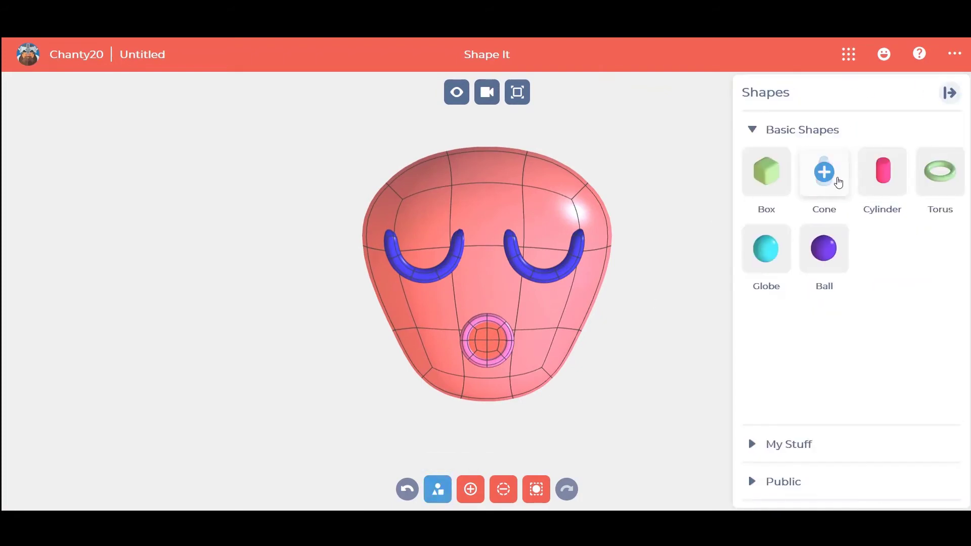
{"action": "left_click", "coordinate": [834, 180]}
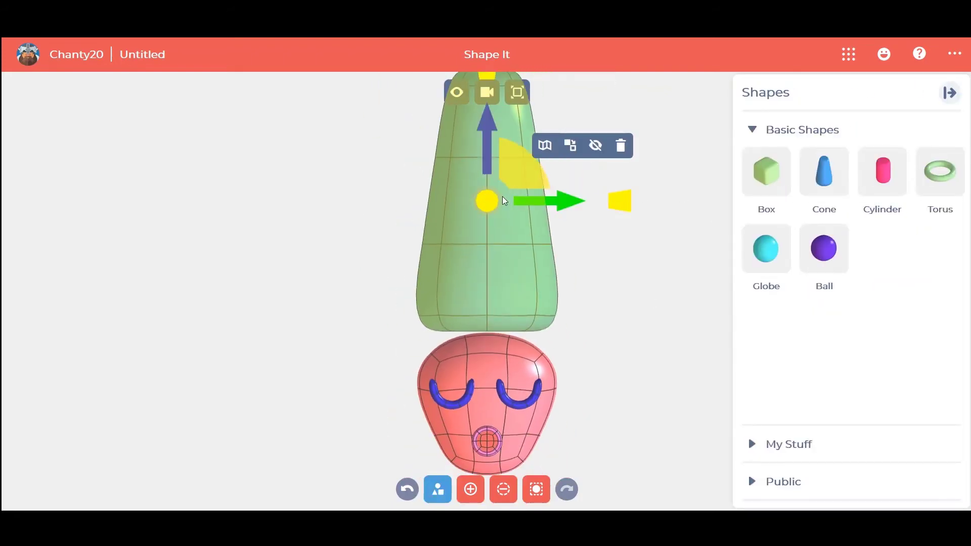
{"action": "left_click_drag", "start_coordinate": [524, 201], "coordinate": [662, 211]}
{"action": "left_click", "coordinate": [438, 489]}
{"action": "left_click_drag", "start_coordinate": [604, 159], "coordinate": [581, 305]}
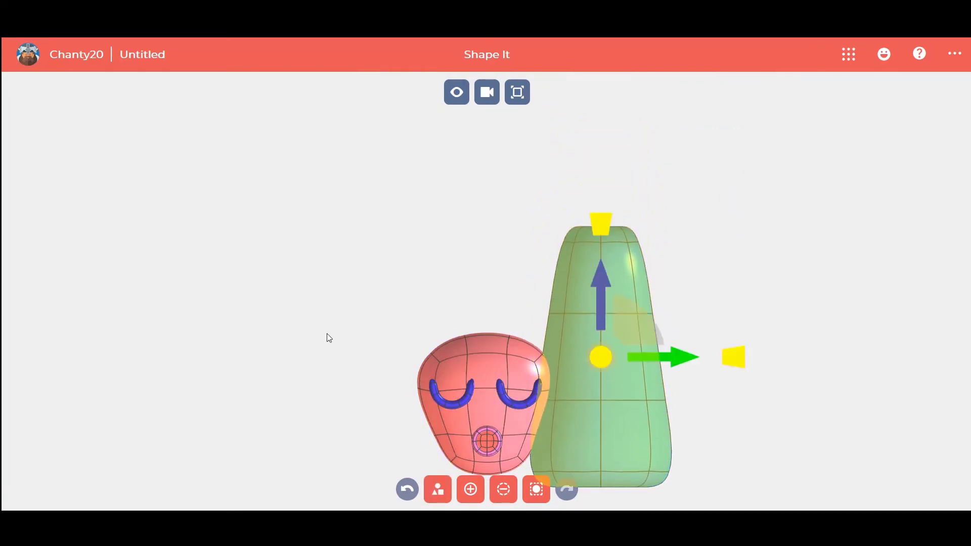
{"action": "mouse_move", "coordinate": [328, 400]}
{"action": "left_mouse_down"}
{"action": "mouse_move", "coordinate": [310, 297]}
{"action": "mouse_move", "coordinate": [275, 238]}
{"action": "left_mouse_up"}
{"action": "left_click", "coordinate": [539, 258]}
{"action": "left_click_drag", "start_coordinate": [547, 151], "coordinate": [544, 280]}
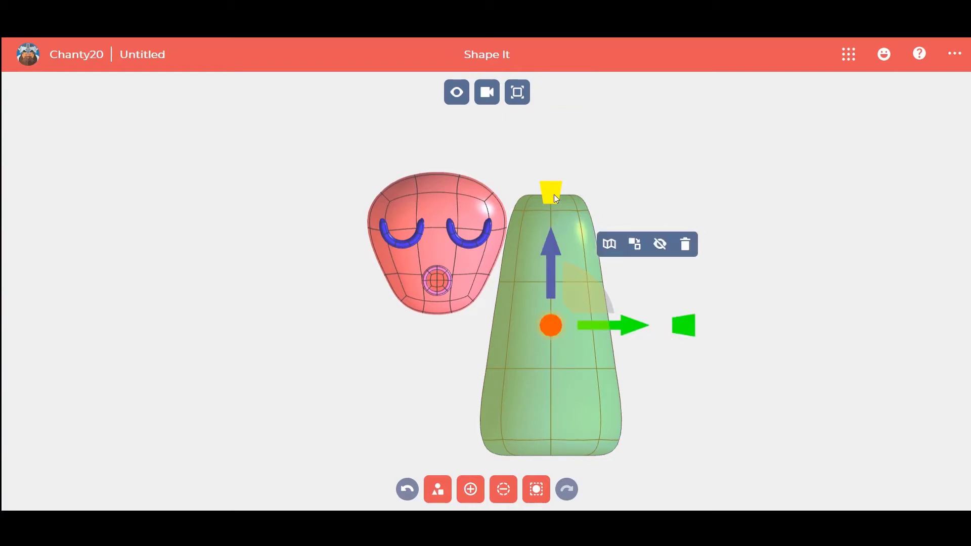
- Squash the cone shorter, narrow it, and set it directly beneath the head
{"action": "left_click_drag", "start_coordinate": [555, 194], "coordinate": [545, 359]}
{"action": "left_click", "coordinate": [563, 401]}
{"action": "left_click", "coordinate": [570, 354]}
{"action": "left_click_drag", "start_coordinate": [692, 330], "coordinate": [666, 333]}
{"action": "left_click_drag", "start_coordinate": [602, 326], "coordinate": [522, 326]}
{"action": "left_click", "coordinate": [475, 247]}
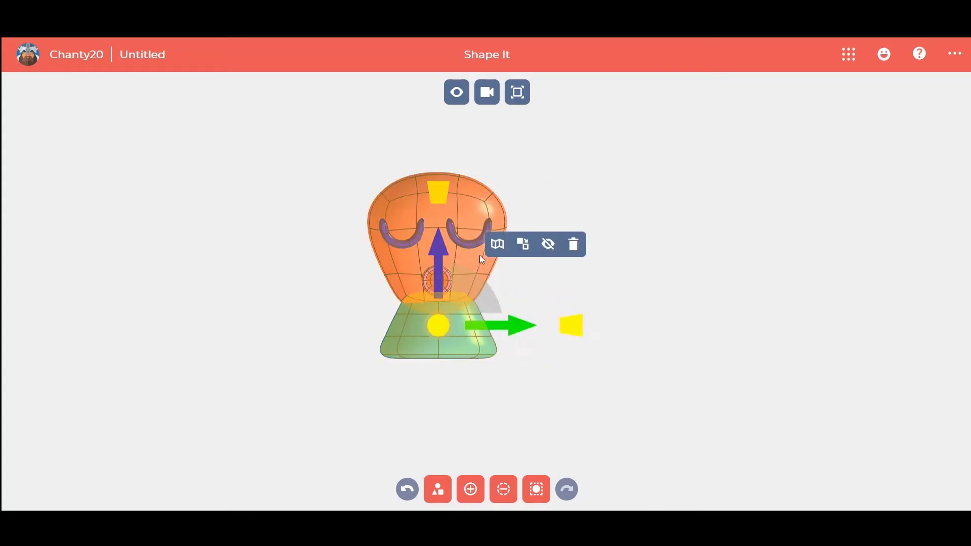
{"action": "left_click_drag", "start_coordinate": [446, 247], "coordinate": [438, 256]}
- Add a sphere, shrink it by half, lower it beside the base, and stretch it into a long horizontal capsule
{"action": "left_click", "coordinate": [325, 323]}
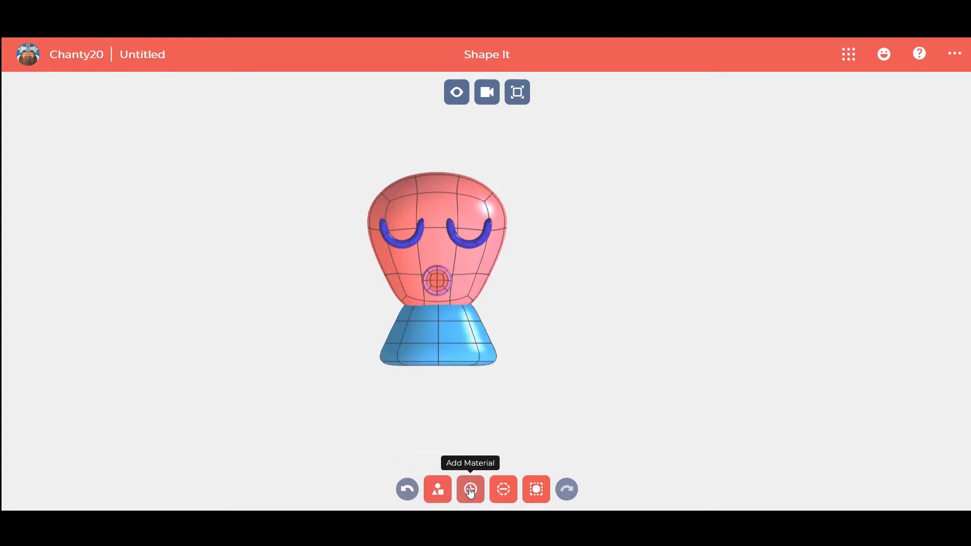
{"action": "left_click", "coordinate": [570, 291]}
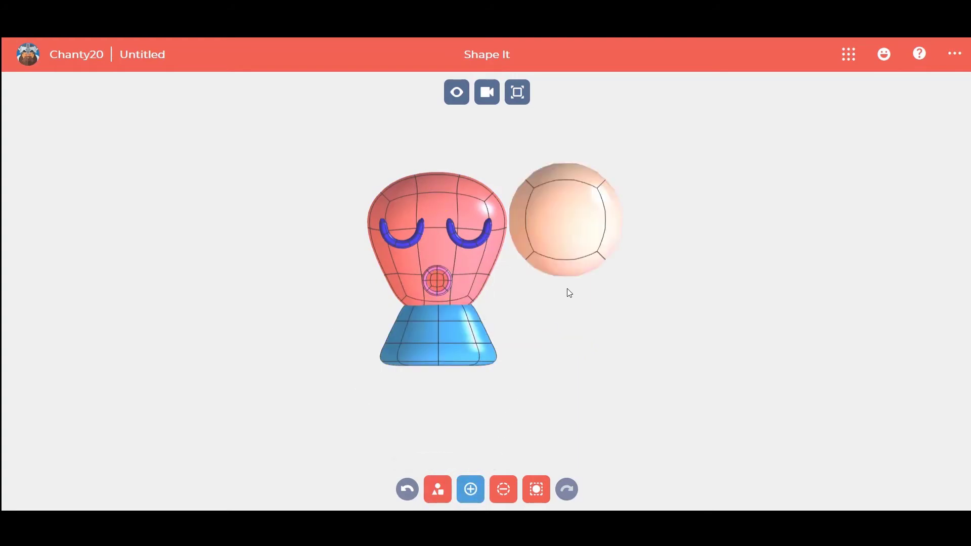
{"action": "left_click", "coordinate": [616, 244]}
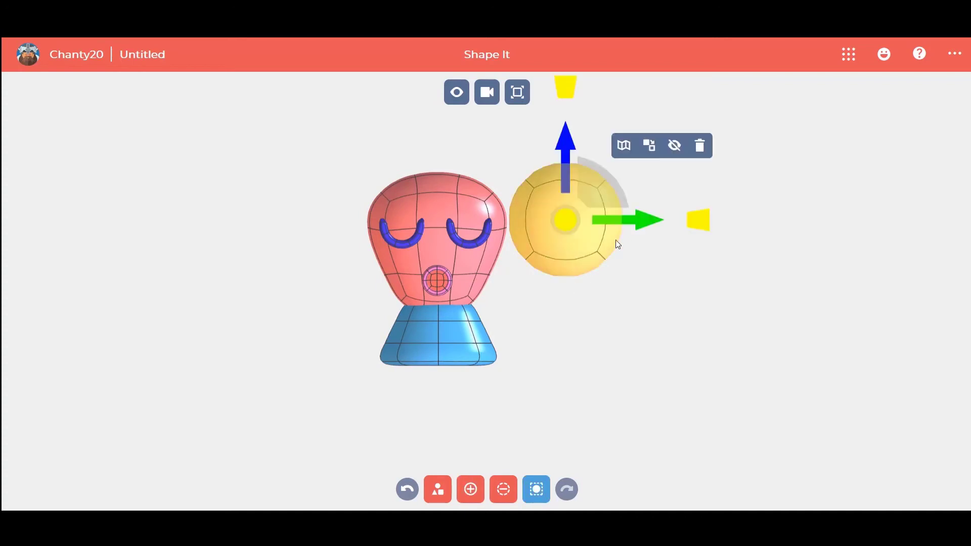
{"action": "left_click_drag", "start_coordinate": [703, 230], "coordinate": [638, 240]}
{"action": "left_click_drag", "start_coordinate": [565, 176], "coordinate": [550, 303]}
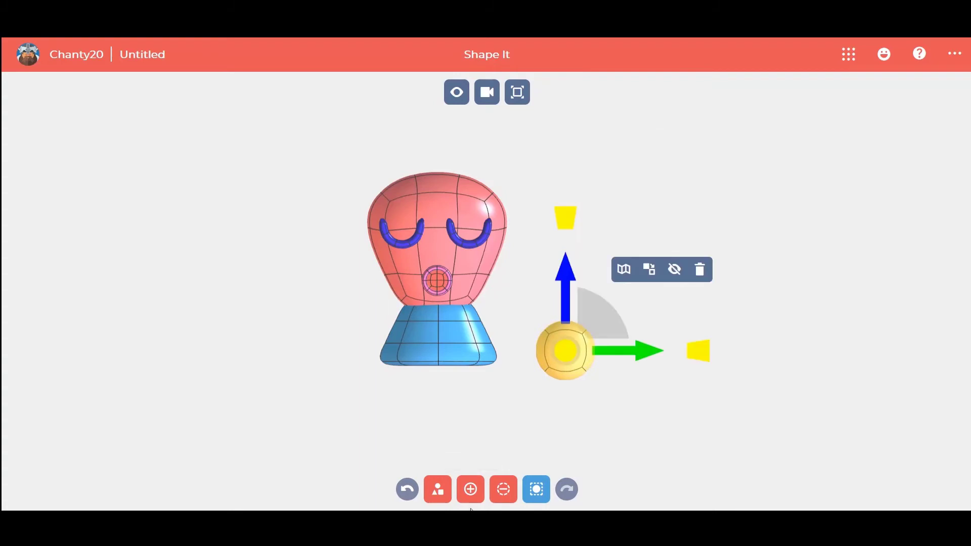
{"action": "left_click", "coordinate": [469, 490]}
{"action": "left_click_drag", "start_coordinate": [590, 359], "coordinate": [880, 358]}
{"action": "left_click", "coordinate": [885, 358]}
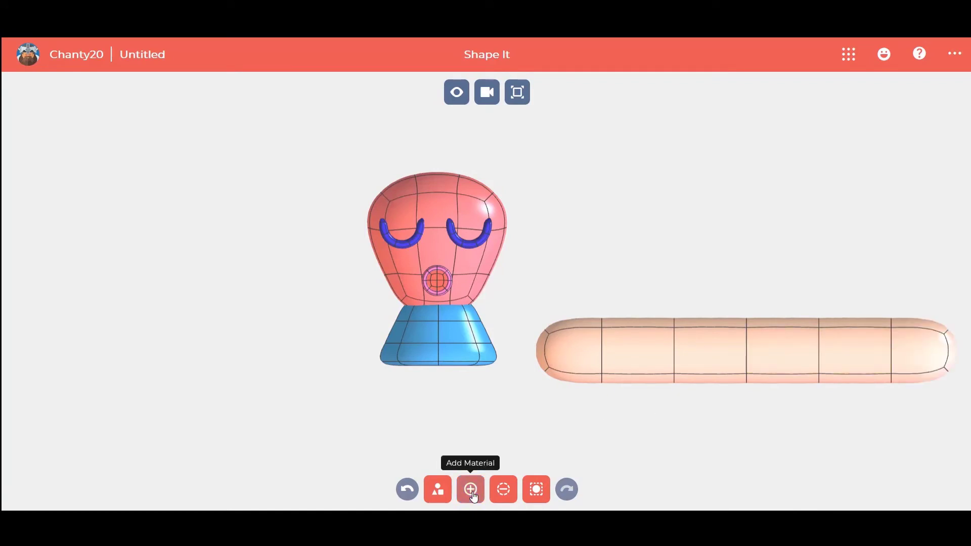
- Bend the capsule into a wave: raise its left part, dip its middle, raise its right end
{"action": "left_click_drag", "start_coordinate": [584, 281], "coordinate": [619, 428]}
{"action": "left_click_drag", "start_coordinate": [605, 292], "coordinate": [620, 242]}
{"action": "left_click", "coordinate": [726, 274]}
{"action": "left_click_drag", "start_coordinate": [709, 291], "coordinate": [770, 414]}
{"action": "left_click_drag", "start_coordinate": [748, 289], "coordinate": [747, 363]}
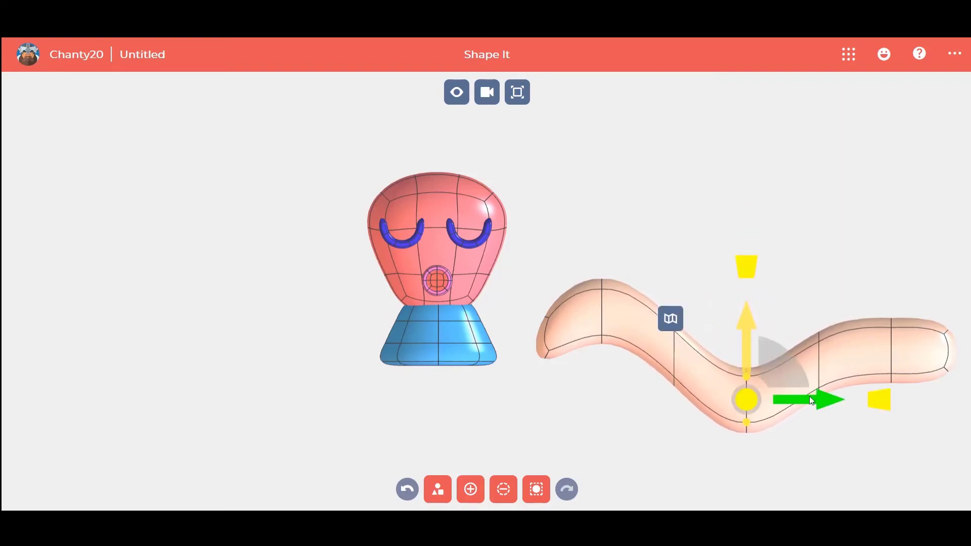
{"action": "left_click", "coordinate": [874, 433]}
{"action": "left_click_drag", "start_coordinate": [865, 305], "coordinate": [913, 409]}
{"action": "left_click_drag", "start_coordinate": [890, 307], "coordinate": [890, 245]}
- Shrink the wavy tube, stretch it wider, and move it left toward the blue base
{"action": "left_click", "coordinate": [540, 493]}
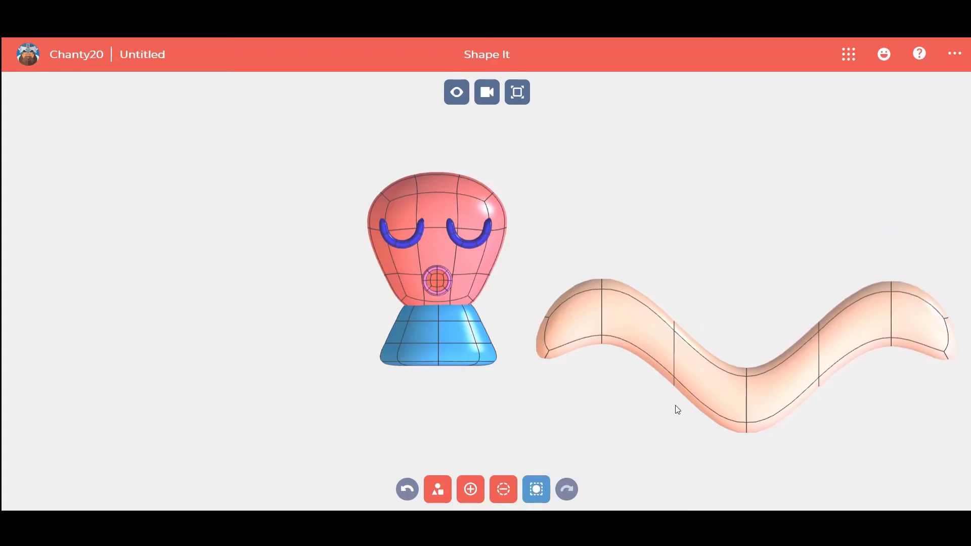
{"action": "left_click", "coordinate": [724, 377]}
{"action": "left_click_drag", "start_coordinate": [880, 362], "coordinate": [782, 394]}
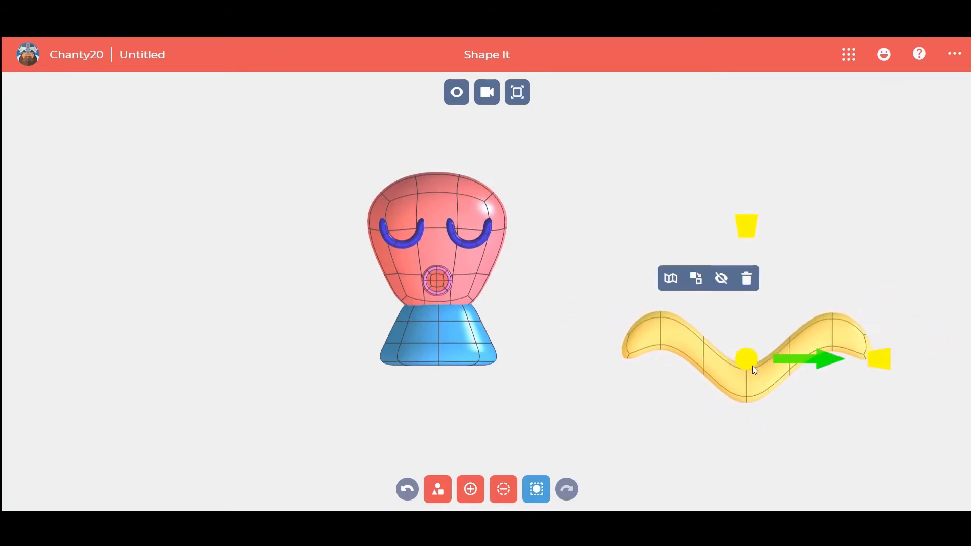
{"action": "left_click", "coordinate": [749, 360]}
{"action": "left_click_drag", "start_coordinate": [886, 364], "coordinate": [959, 360]}
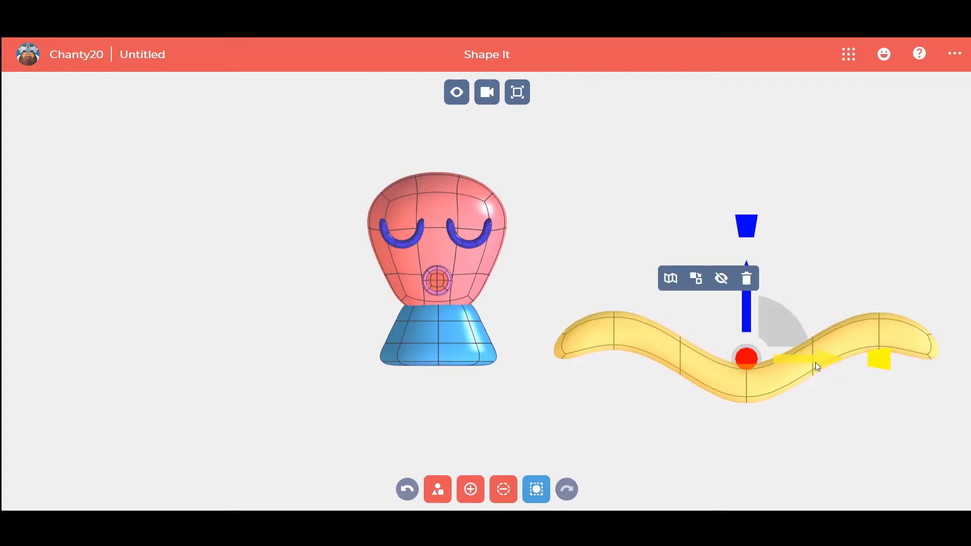
{"action": "left_click_drag", "start_coordinate": [821, 359], "coordinate": [721, 379]}
- Readjust the tube's width and stretch it right so it joins the base as a tentacle
{"action": "left_click", "coordinate": [662, 386]}
{"action": "left_click_drag", "start_coordinate": [777, 359], "coordinate": [700, 361]}
{"action": "left_click", "coordinate": [620, 365]}
{"action": "left_click", "coordinate": [614, 229]}
{"action": "left_click_drag", "start_coordinate": [753, 359], "coordinate": [795, 365]}
{"action": "left_click_drag", "start_coordinate": [699, 362], "coordinate": [748, 364]}
- Add a purple tube on the left, bend it into a deeper wave and join it to the body
{"action": "left_click", "coordinate": [588, 421]}
{"action": "left_click", "coordinate": [504, 487]}
{"action": "left_click_drag", "start_coordinate": [227, 289], "coordinate": [227, 253]}
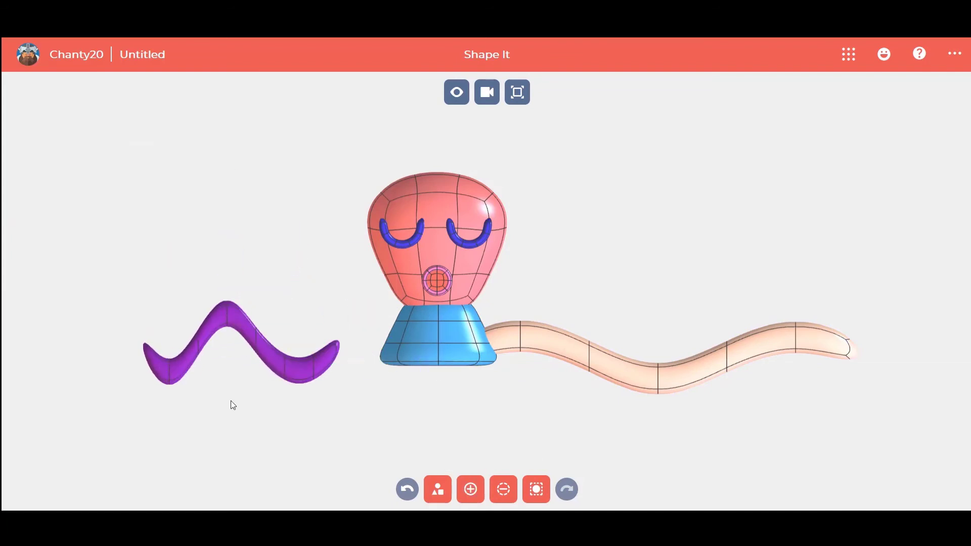
{"action": "left_click", "coordinate": [487, 92]}
{"action": "left_click_drag", "start_coordinate": [324, 304], "coordinate": [371, 282]}
- Draw an orange capsule tentacle, move it down and bend it into an S-curve
{"action": "left_click", "coordinate": [574, 204]}
{"action": "left_click_drag", "start_coordinate": [574, 203], "coordinate": [682, 180]}
{"action": "left_click", "coordinate": [790, 147]}
{"action": "left_click_drag", "start_coordinate": [790, 147], "coordinate": [855, 440]}
{"action": "left_click_drag", "start_coordinate": [879, 306], "coordinate": [854, 354]}
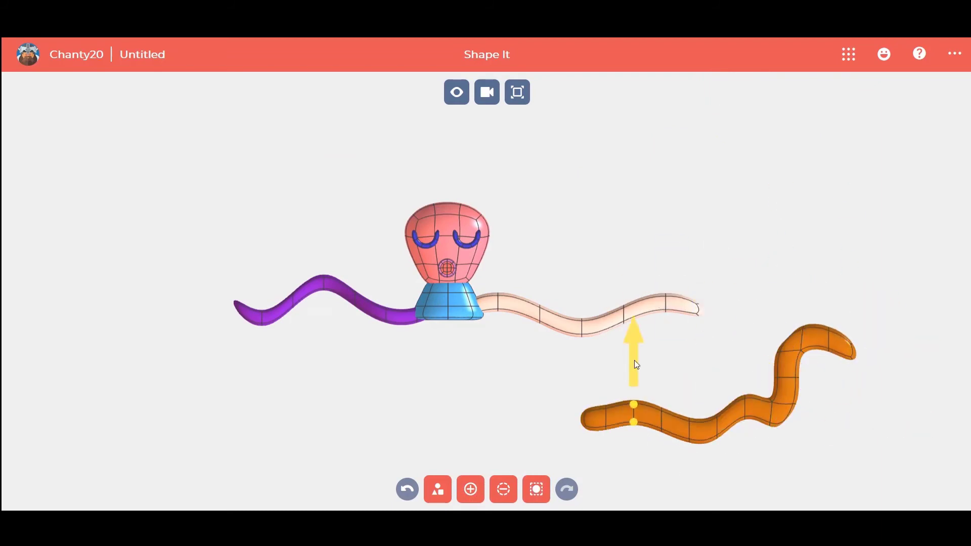
{"action": "left_click", "coordinate": [535, 489]}
- Draw a hooked pink tube, reshape its flat part into waves and place it beside the body
{"action": "left_click", "coordinate": [252, 404]}
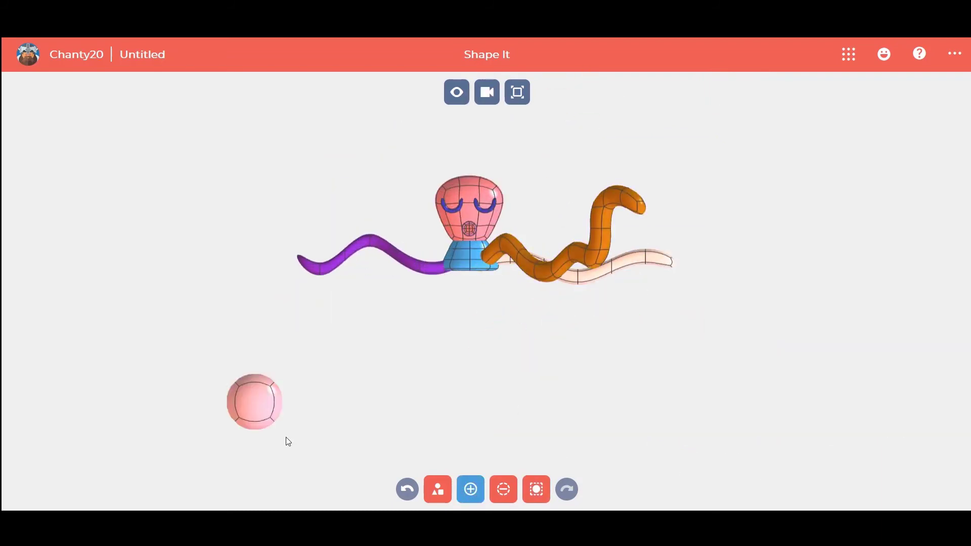
{"action": "mouse_move", "coordinate": [439, 405]}
{"action": "left_mouse_down"}
{"action": "mouse_move", "coordinate": [534, 349]}
{"action": "mouse_move", "coordinate": [555, 244]}
{"action": "mouse_move", "coordinate": [461, 238]}
{"action": "left_mouse_up"}
{"action": "left_click", "coordinate": [509, 282]}
{"action": "left_click", "coordinate": [559, 351]}
{"action": "left_click_drag", "start_coordinate": [559, 351], "coordinate": [476, 319]}
{"action": "left_click_drag", "start_coordinate": [404, 323], "coordinate": [266, 321]}
{"action": "left_click", "coordinate": [428, 339]}
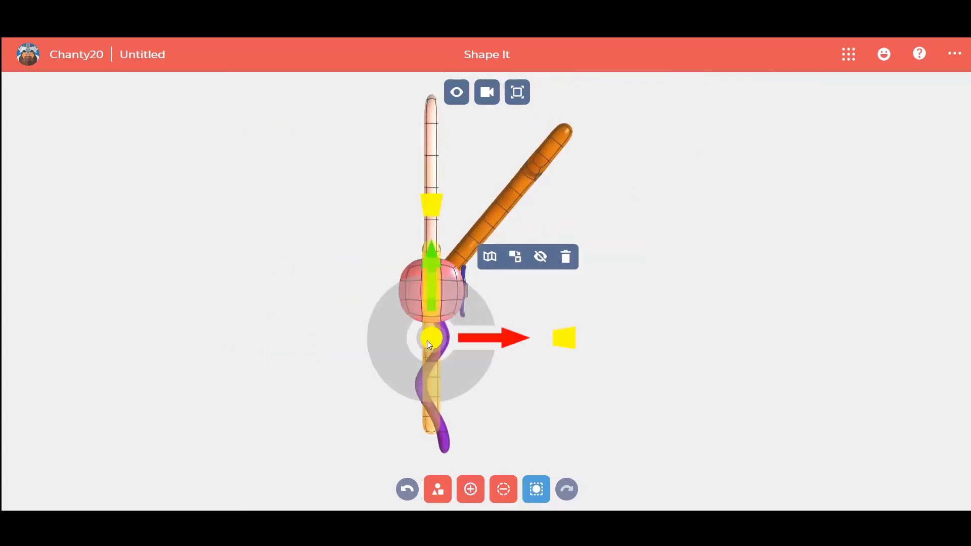
{"action": "left_click_drag", "start_coordinate": [617, 277], "coordinate": [438, 412]}
{"action": "left_click_drag", "start_coordinate": [430, 291], "coordinate": [379, 243]}
- Reposition the tentacles so they radiate right, down-right and upper left from the body
{"action": "left_click", "coordinate": [381, 203]}
{"action": "mouse_move", "coordinate": [455, 304]}
{"action": "left_mouse_down"}
{"action": "mouse_move", "coordinate": [503, 373]}
{"action": "mouse_move", "coordinate": [537, 347]}
{"action": "left_mouse_up"}
{"action": "mouse_move", "coordinate": [435, 318]}
{"action": "left_mouse_down"}
{"action": "mouse_move", "coordinate": [440, 404]}
{"action": "mouse_move", "coordinate": [503, 381]}
{"action": "left_mouse_up"}
{"action": "mouse_move", "coordinate": [445, 275]}
{"action": "left_mouse_down"}
{"action": "mouse_move", "coordinate": [499, 220]}
{"action": "mouse_move", "coordinate": [323, 245]}
{"action": "left_mouse_up"}
{"action": "left_click_drag", "start_coordinate": [650, 281], "coordinate": [496, 252]}
{"action": "left_click", "coordinate": [496, 211]}
{"action": "left_click_drag", "start_coordinate": [497, 211], "coordinate": [458, 336]}
{"action": "left_click_drag", "start_coordinate": [466, 370], "coordinate": [455, 299]}
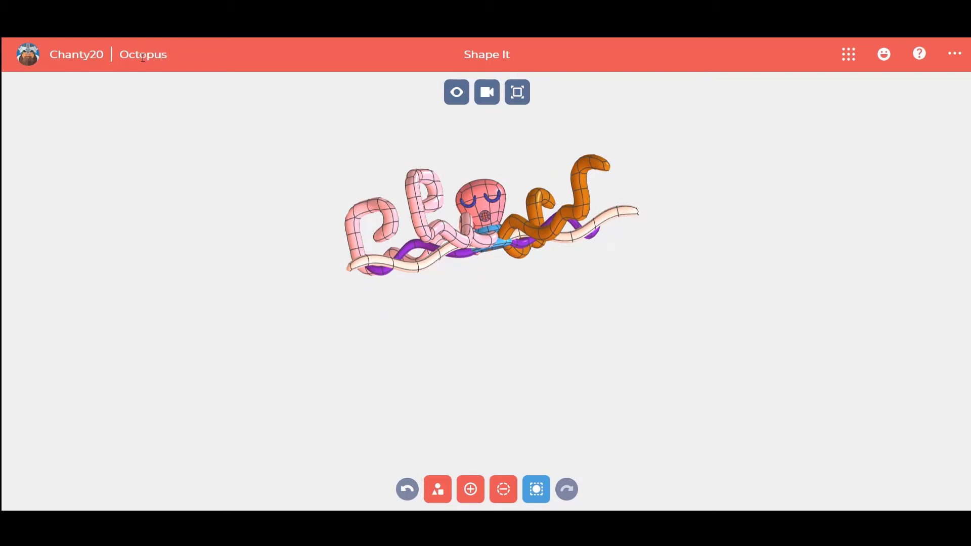
- Confirm the project title 'Octopus' and snap the camera to the front view
{"action": "key", "text": "Return"}
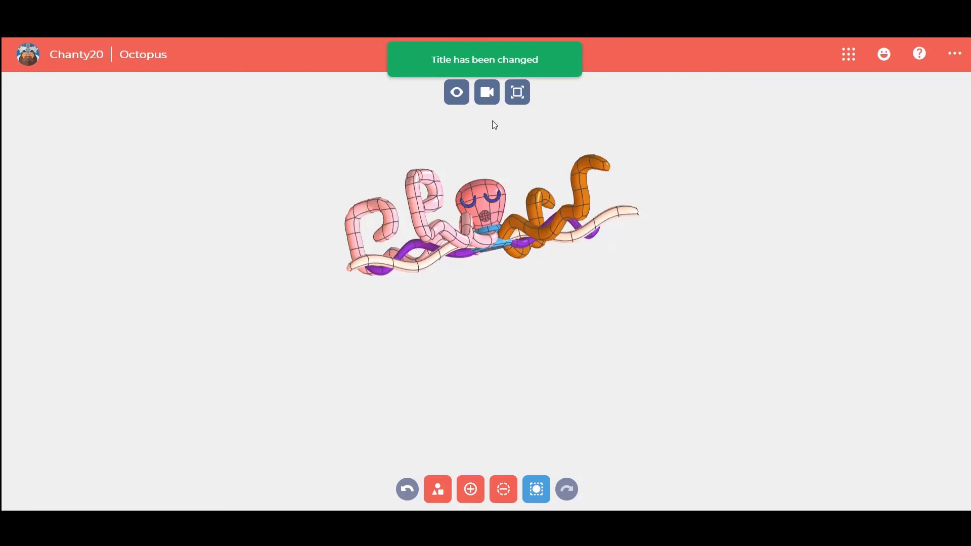
{"action": "left_click", "coordinate": [485, 101]}
{"action": "left_click", "coordinate": [497, 232]}
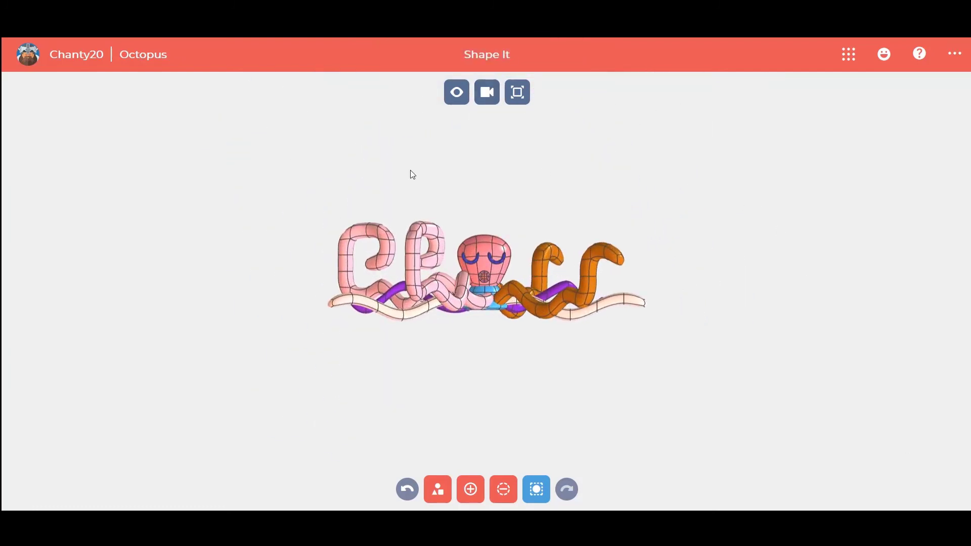
- In Style It, bucket-fill the right, middle, left and P-shaped tentacles blue
{"action": "left_click", "coordinate": [848, 54]}
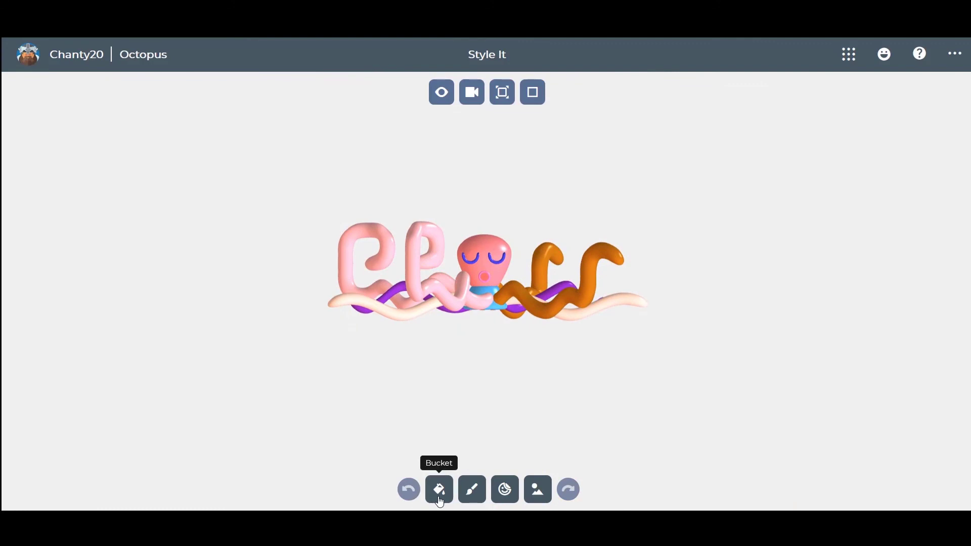
{"action": "left_click", "coordinate": [439, 490]}
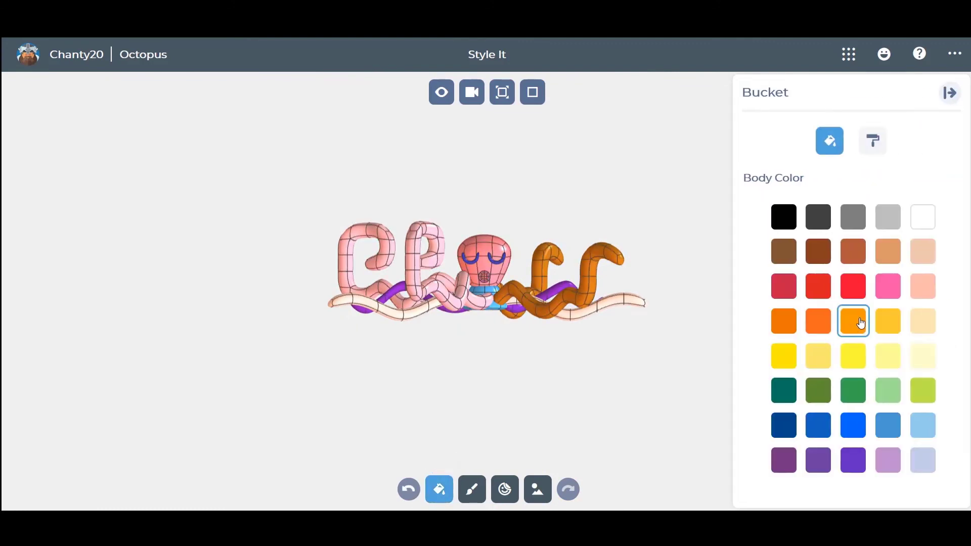
{"action": "left_click", "coordinate": [592, 283]}
{"action": "left_click", "coordinate": [542, 252]}
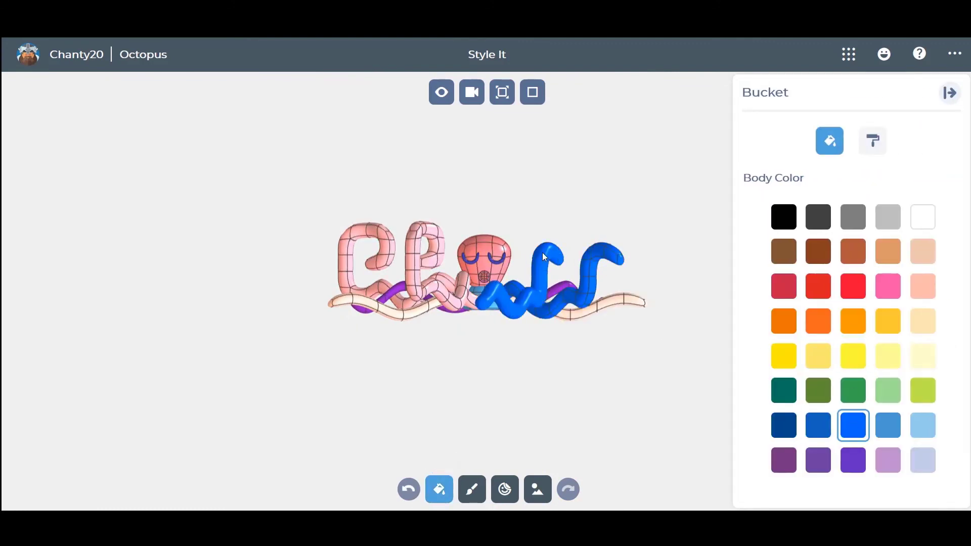
{"action": "left_click", "coordinate": [365, 276]}
{"action": "left_click", "coordinate": [421, 253]}
- Fill both halves of the bottom wavy tentacle and the purple back tentacle light blue
{"action": "left_click", "coordinate": [922, 425]}
{"action": "left_click", "coordinate": [364, 309]}
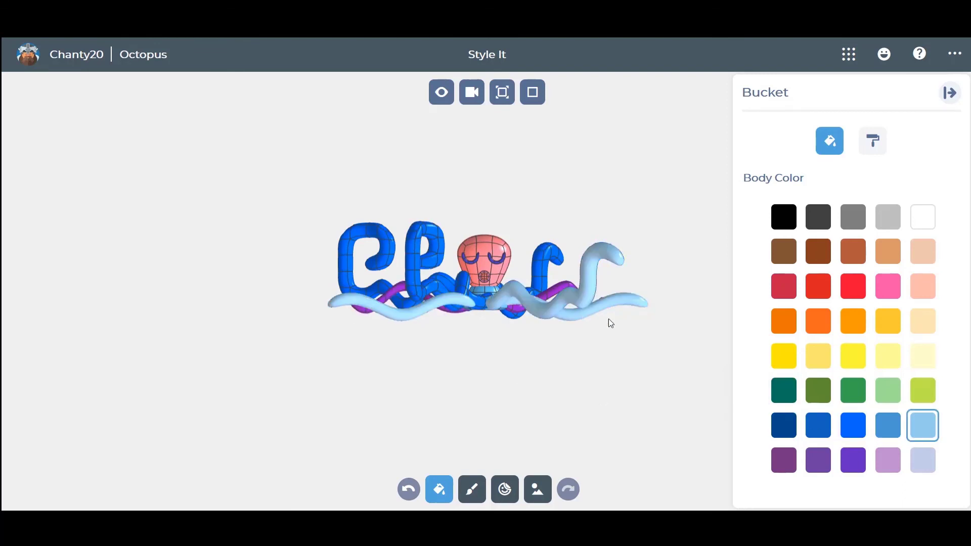
{"action": "left_click", "coordinate": [642, 303]}
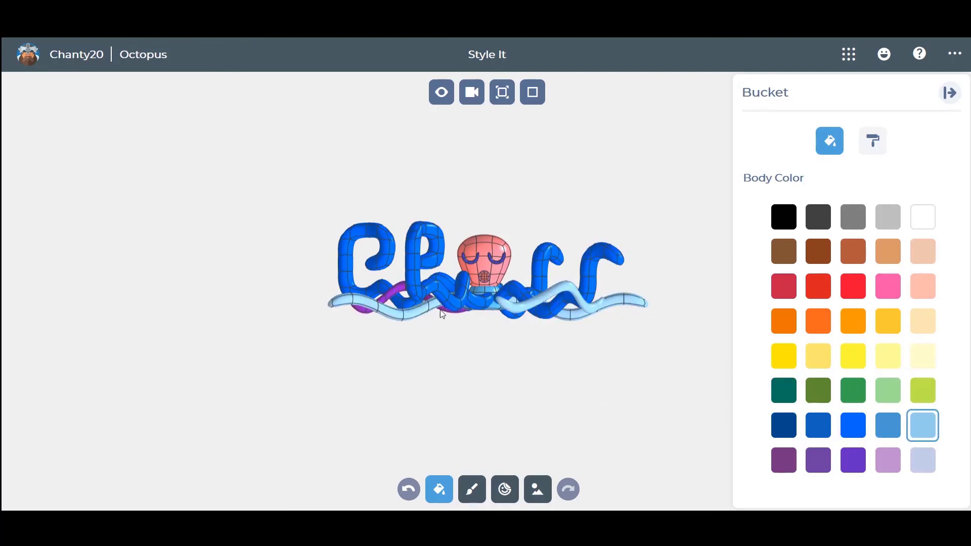
{"action": "left_click", "coordinate": [400, 289]}
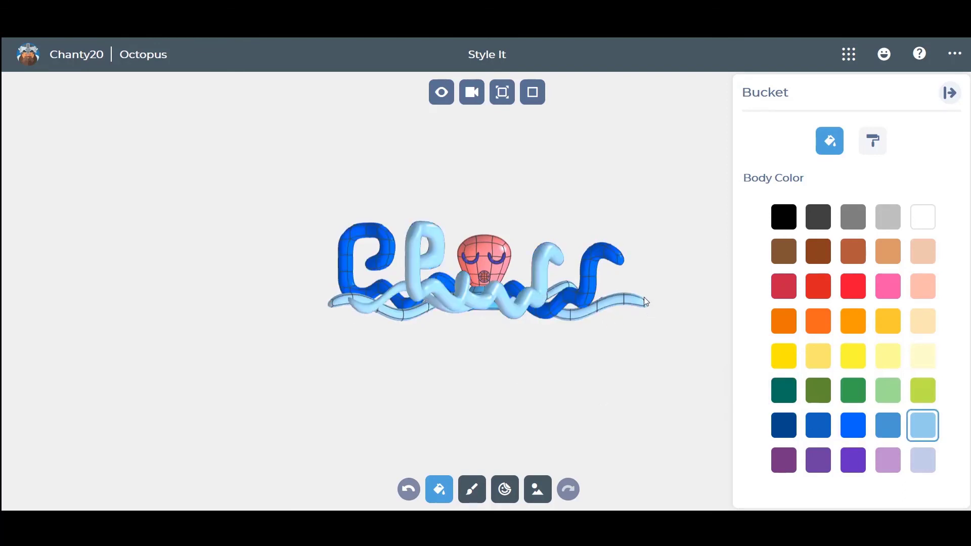
- Colour the collar lilac and the head light purple, then hide the palette
{"action": "left_click", "coordinate": [877, 461]}
{"action": "left_click", "coordinate": [481, 292]}
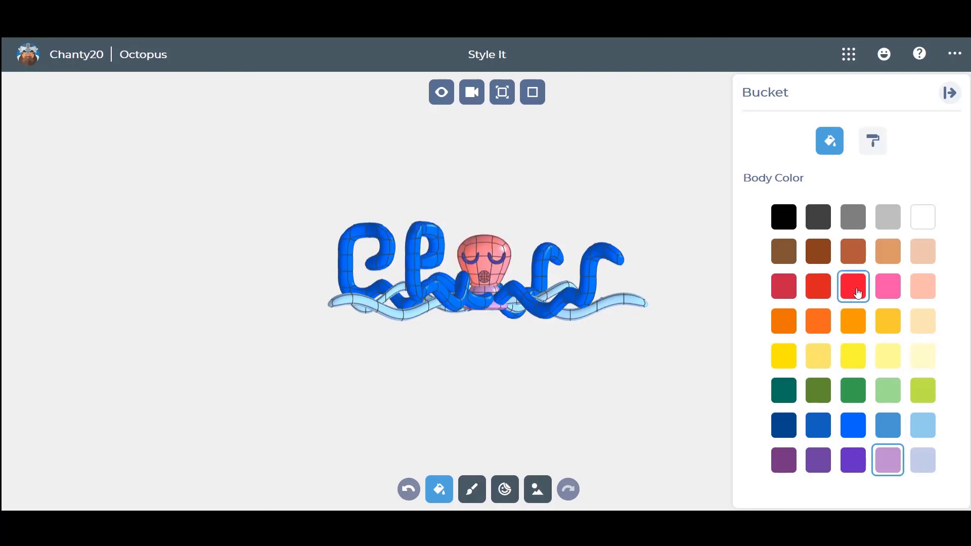
{"action": "scroll", "coordinate": [583, 245], "scroll_direction": "up", "scroll_amount": 3}
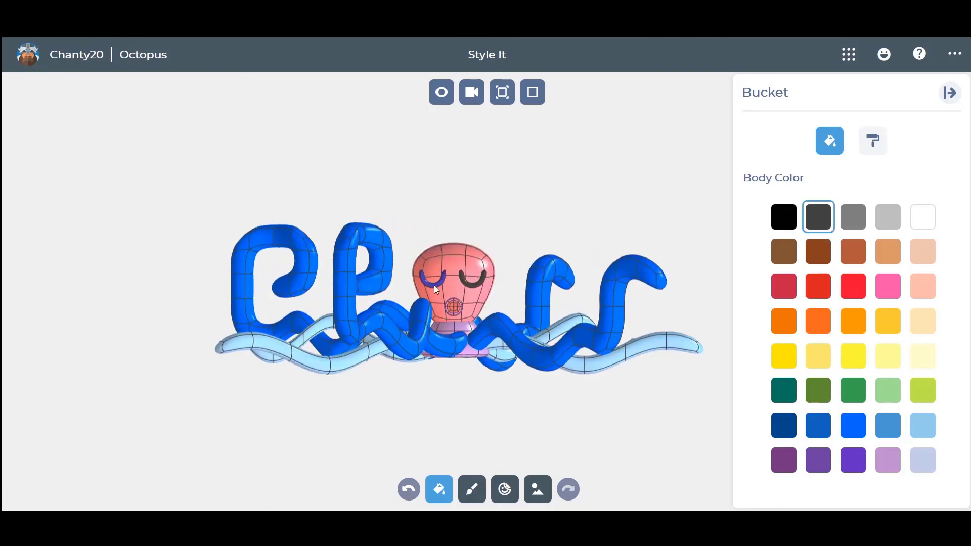
{"action": "left_click", "coordinate": [821, 294]}
{"action": "left_click", "coordinate": [887, 286]}
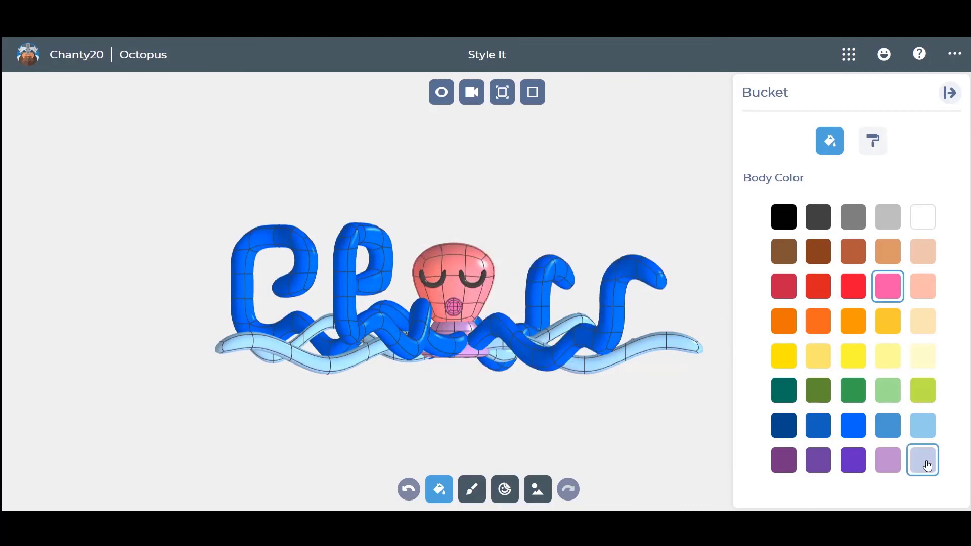
{"action": "left_click", "coordinate": [887, 460]}
{"action": "left_click", "coordinate": [474, 297]}
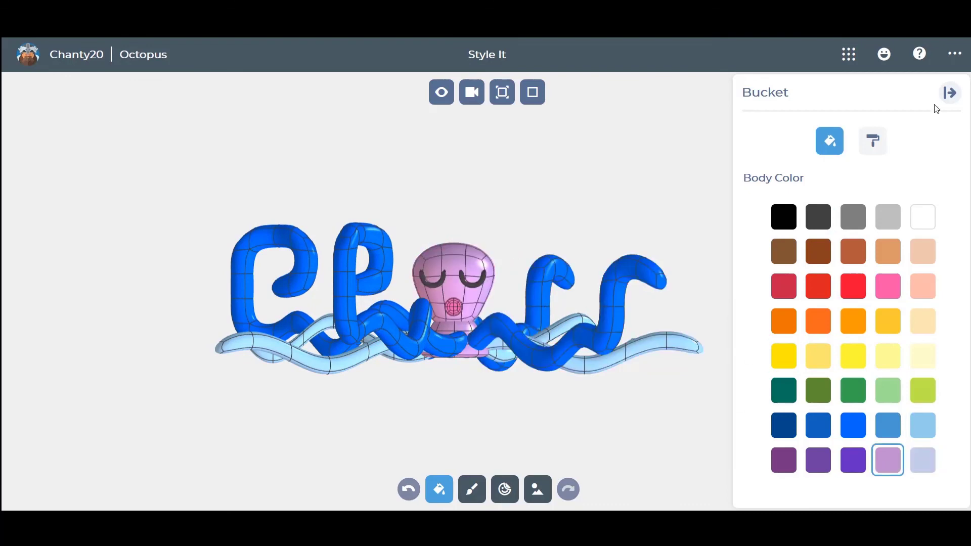
{"action": "left_click", "coordinate": [949, 96]}
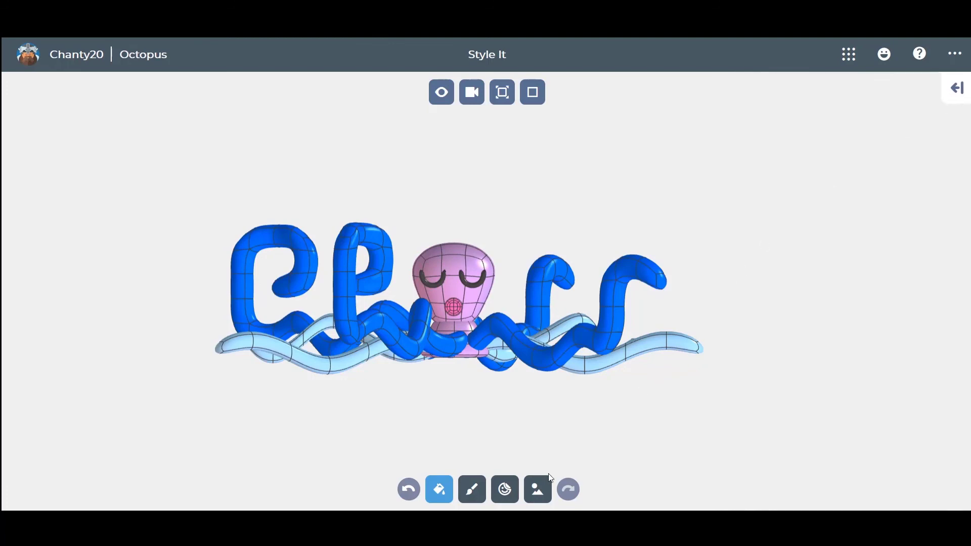
- Pick the Underwater backdrop from the Scenes list and close the Background panel
{"action": "left_click", "coordinate": [546, 489]}
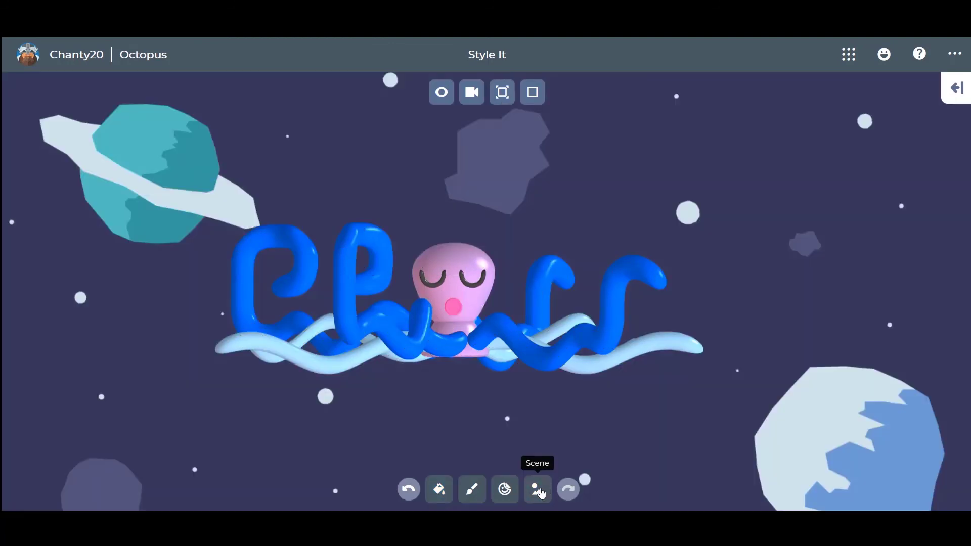
{"action": "left_click", "coordinate": [540, 492]}
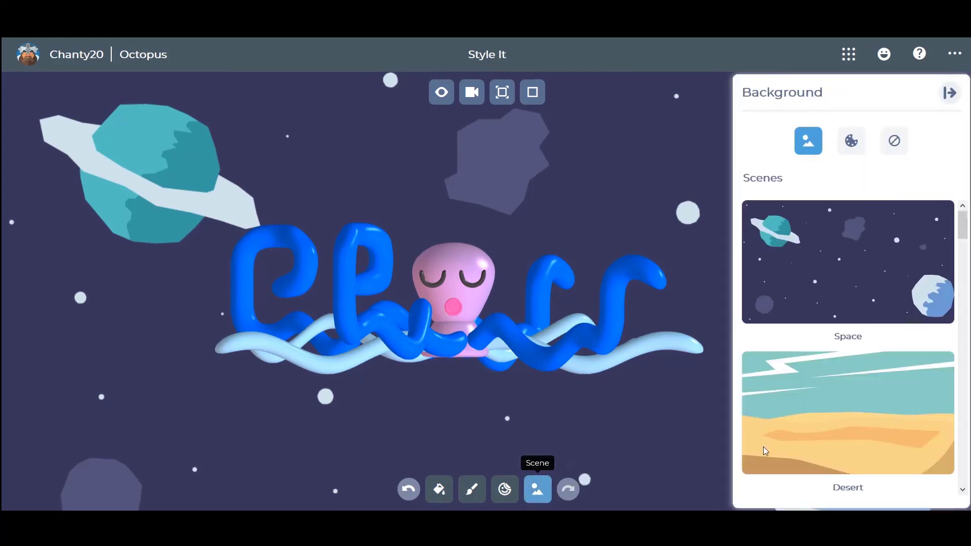
{"action": "scroll", "coordinate": [888, 368], "scroll_direction": "down", "scroll_amount": 10}
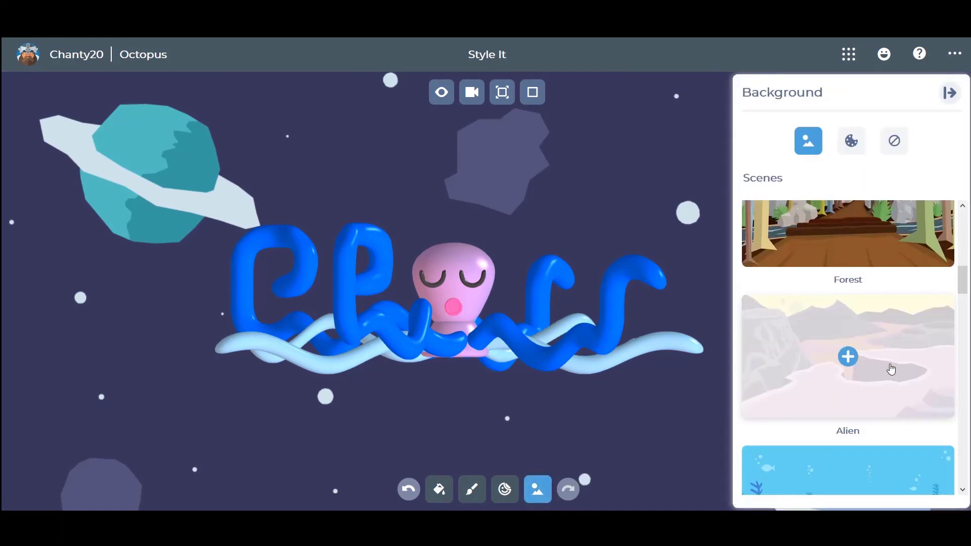
{"action": "scroll", "coordinate": [891, 369], "scroll_direction": "down", "scroll_amount": 3}
{"action": "left_click", "coordinate": [890, 369]}
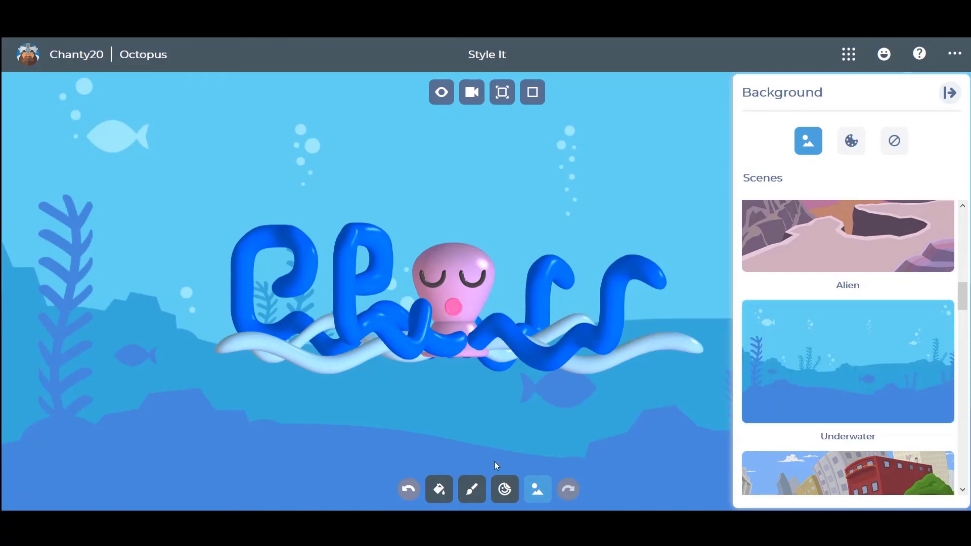
{"action": "left_click", "coordinate": [536, 490]}
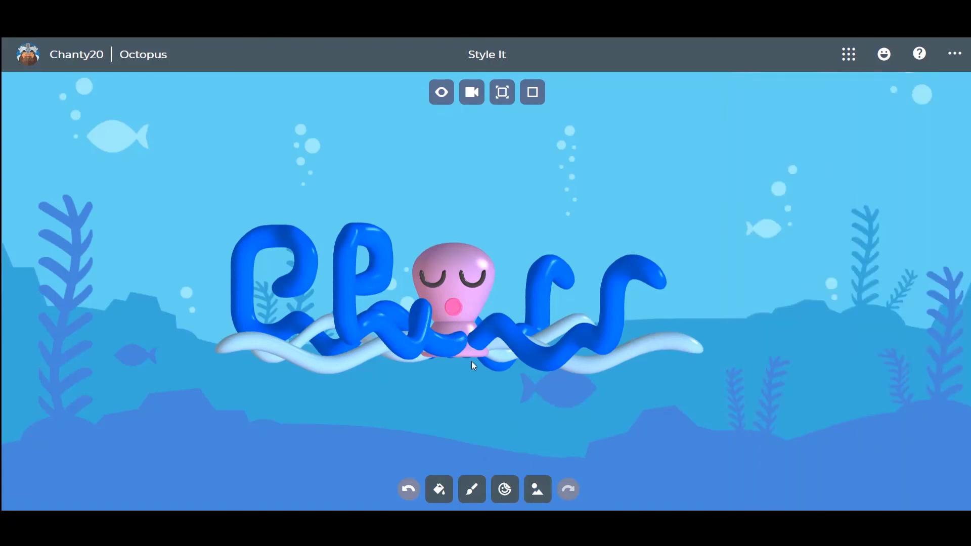